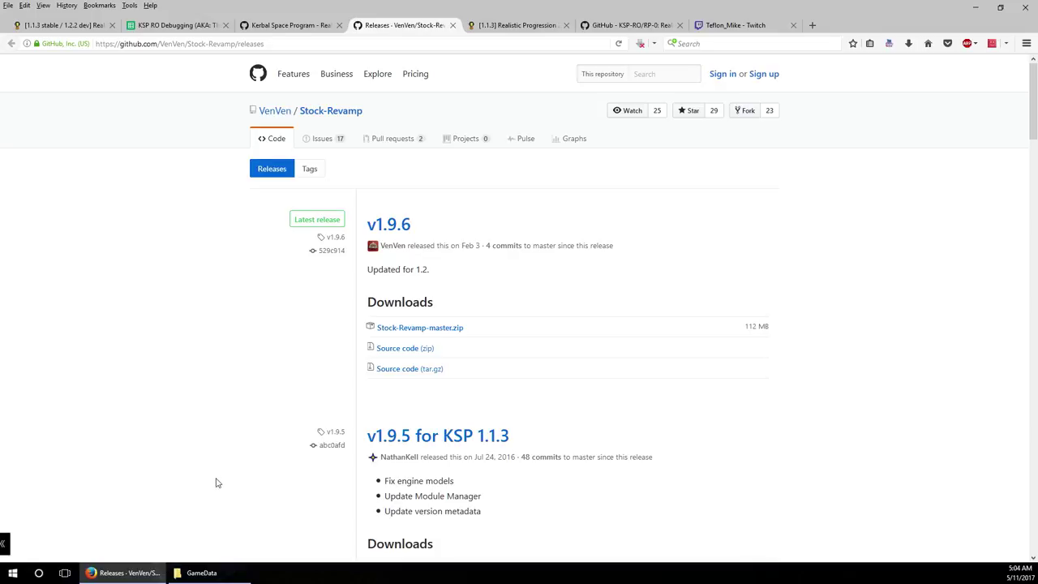
Leave the Stock-Revamp v1.9.6 releases page for the KSP RO Debugging spreadsheet.
{"action": "left_click", "coordinate": [186, 25]}
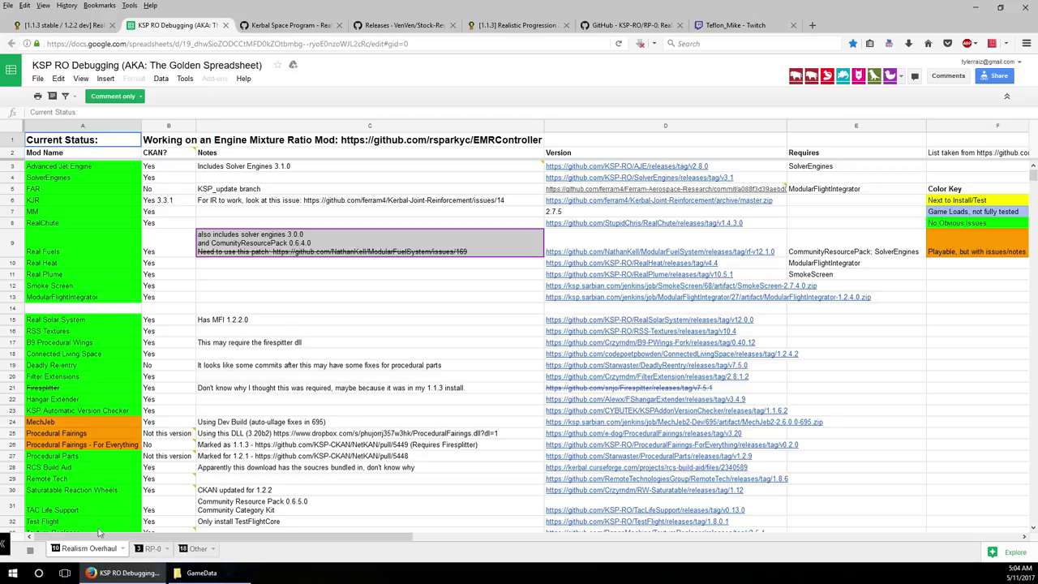
Check the RP-0 sheet's mod list, then go to the GitHub KSP-RO/RP-0 repository page.
{"action": "left_click", "coordinate": [150, 549]}
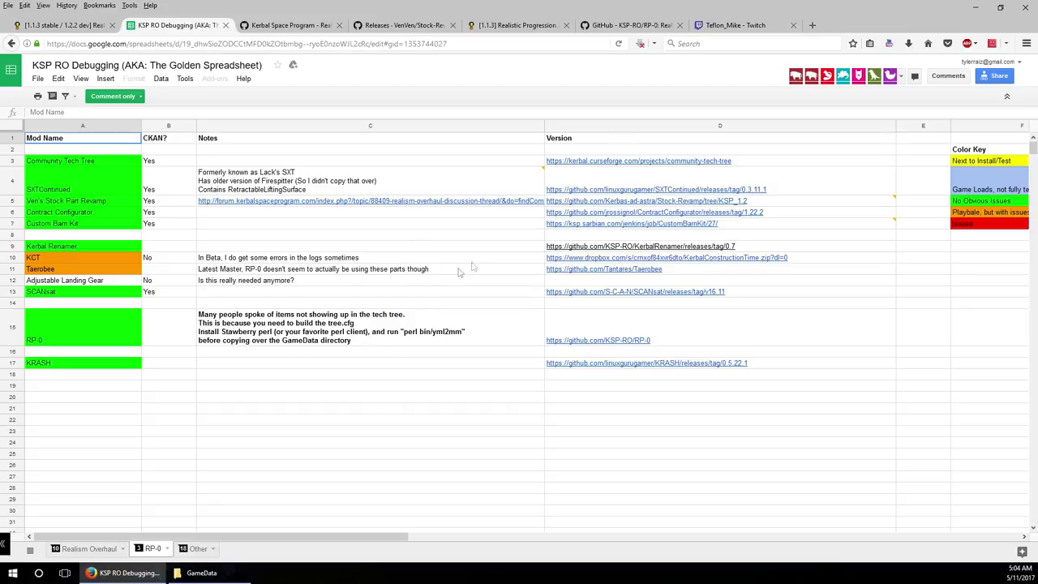
{"action": "left_click", "coordinate": [630, 26]}
Look at the Realistic Progression forum thread, then return to the Stock-Revamp releases page.
{"action": "left_click", "coordinate": [542, 27]}
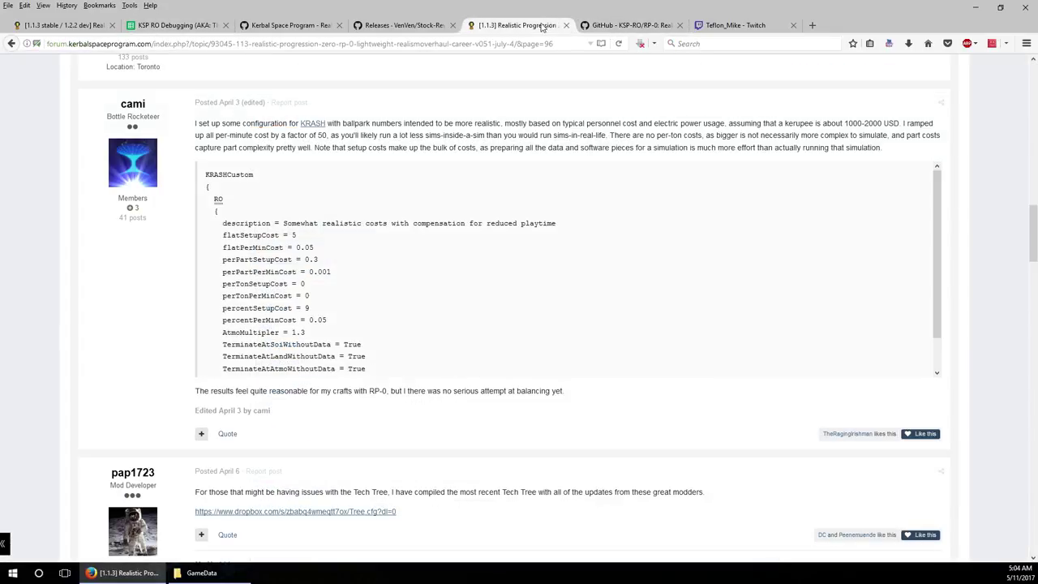
{"action": "left_click", "coordinate": [365, 29]}
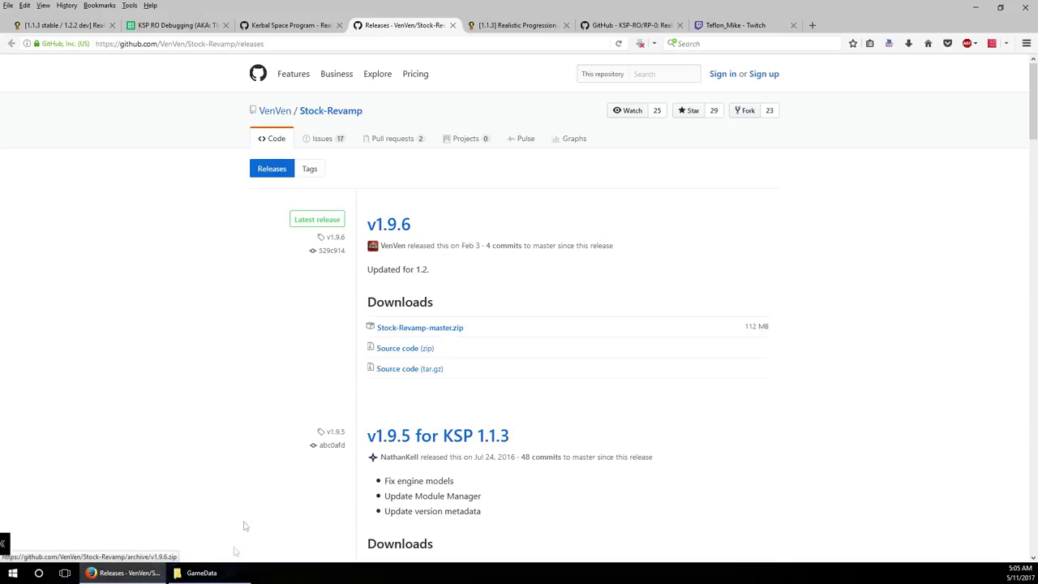
Delete the old VenStockRevamp folder from E:\Test\GameData, leaving 44 mod folders.
{"action": "left_click", "coordinate": [198, 573]}
{"action": "left_click_drag", "start_coordinate": [672, 130], "coordinate": [296, 104]}
{"action": "scroll", "coordinate": [267, 324], "scroll_direction": "down", "scroll_amount": 6}
{"action": "left_click", "coordinate": [185, 390]}
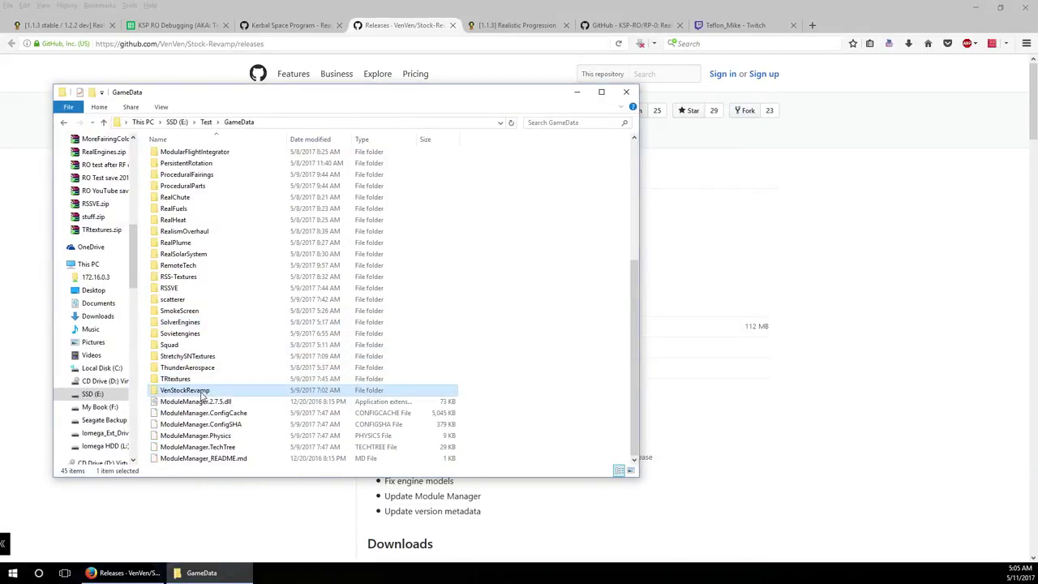
{"action": "key", "text": "Delete"}
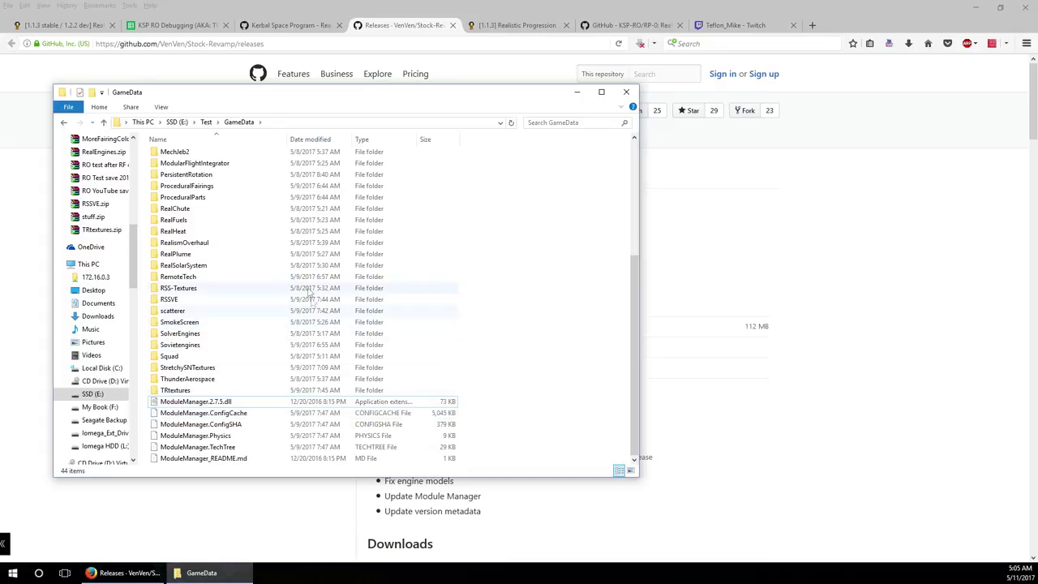
{"action": "scroll", "coordinate": [300, 296], "scroll_direction": "up", "scroll_amount": 5}
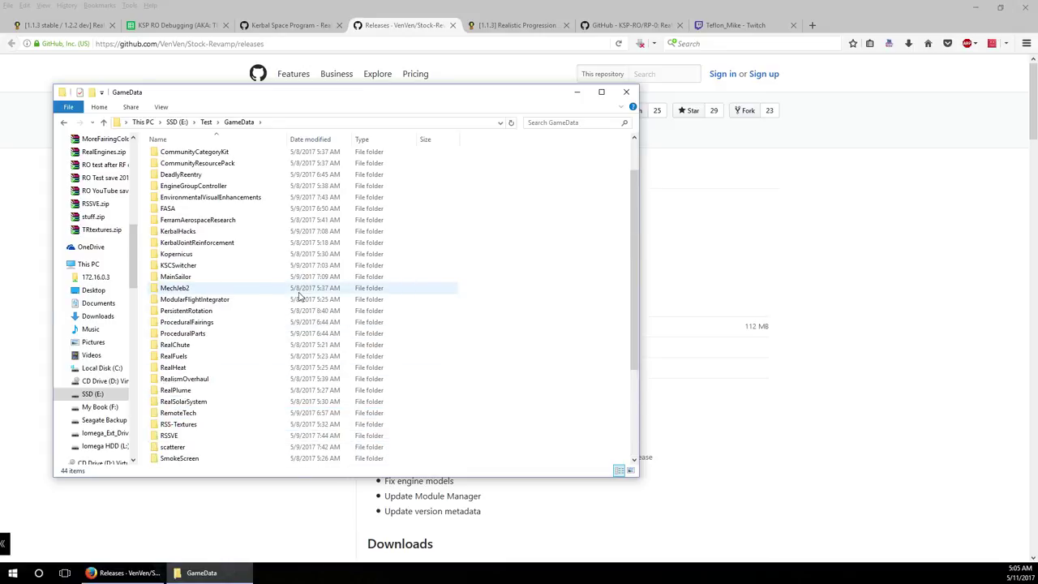
{"action": "scroll", "coordinate": [299, 296], "scroll_direction": "down", "scroll_amount": 4}
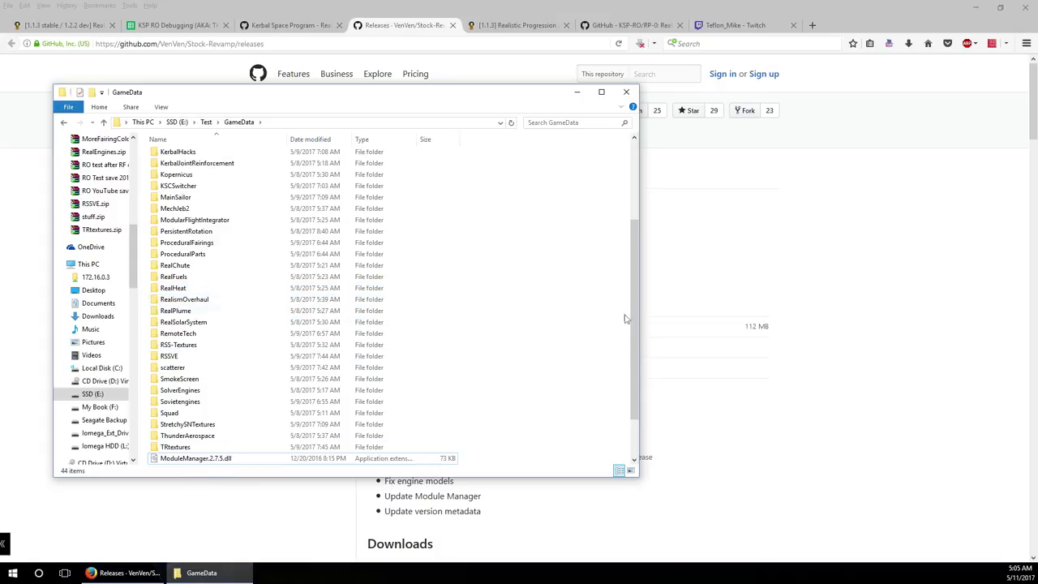
{"action": "scroll", "coordinate": [232, 326], "scroll_direction": "up", "scroll_amount": 3}
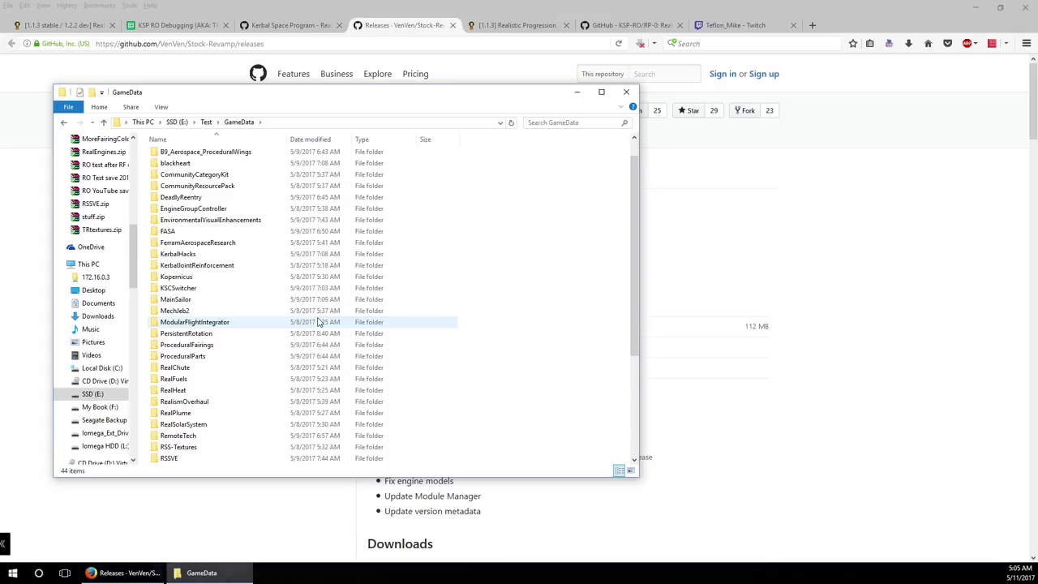
{"action": "scroll", "coordinate": [318, 322], "scroll_direction": "up", "scroll_amount": 1}
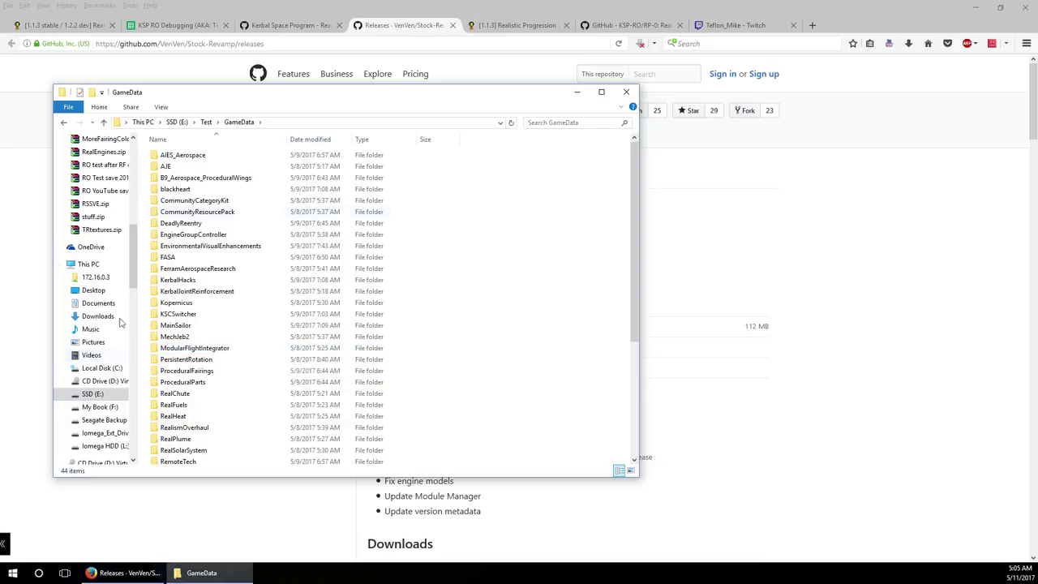
{"action": "scroll", "coordinate": [315, 365], "scroll_direction": "down", "scroll_amount": 3}
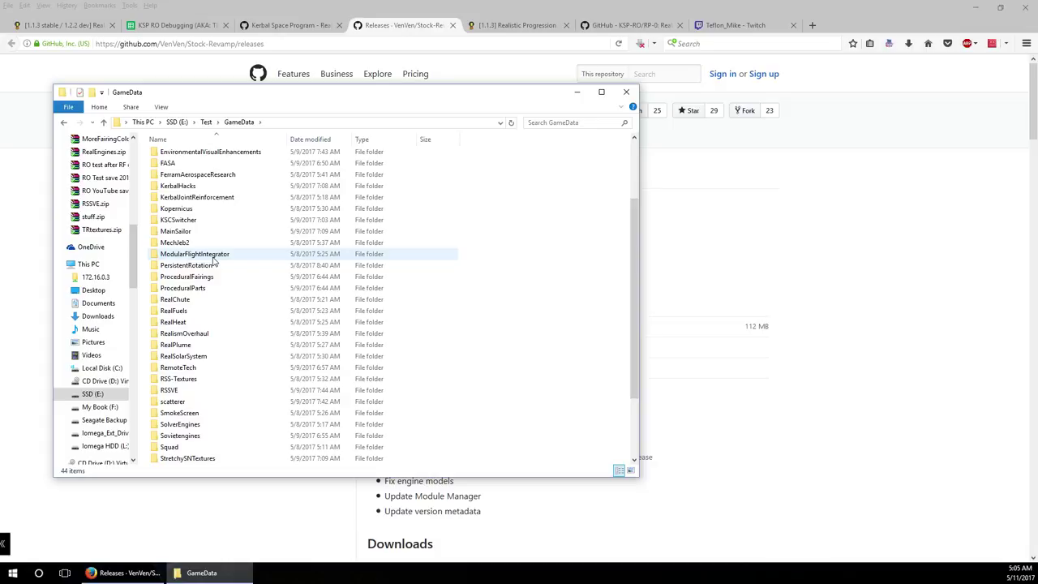
{"action": "left_click", "coordinate": [312, 391]}
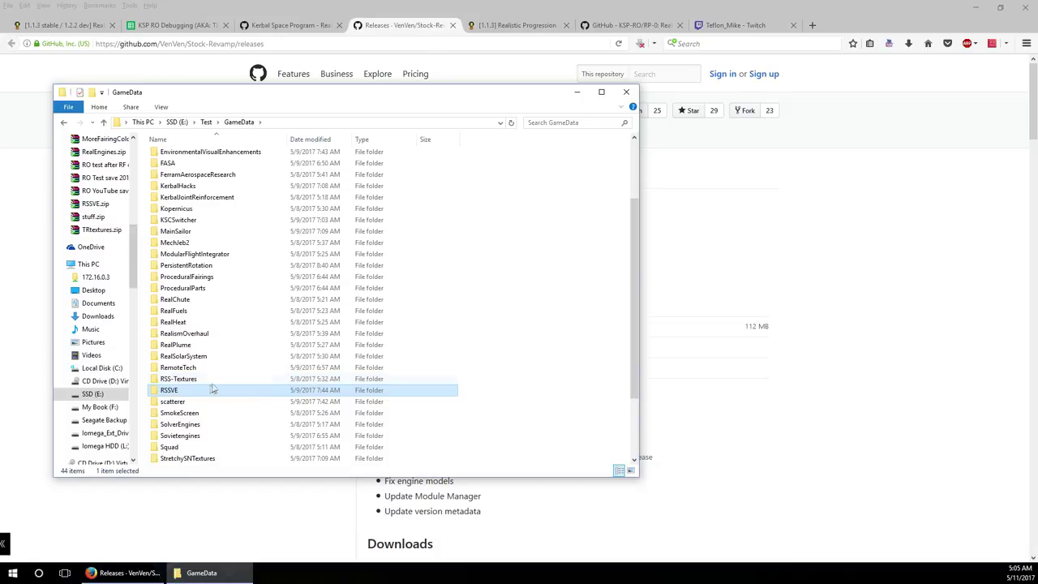
{"action": "key", "text": "alt+Tab"}
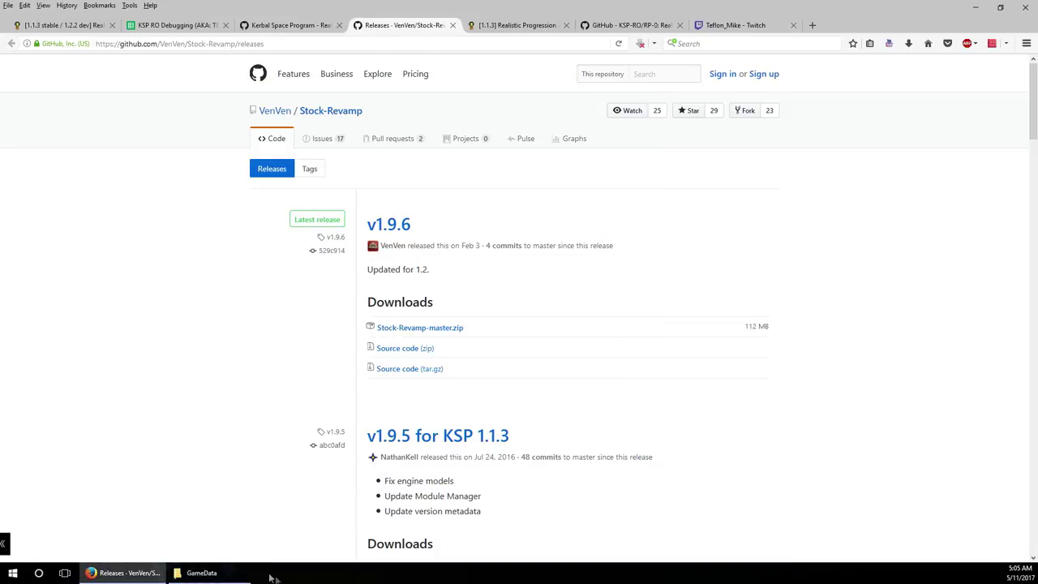
{"action": "left_click", "coordinate": [199, 572]}
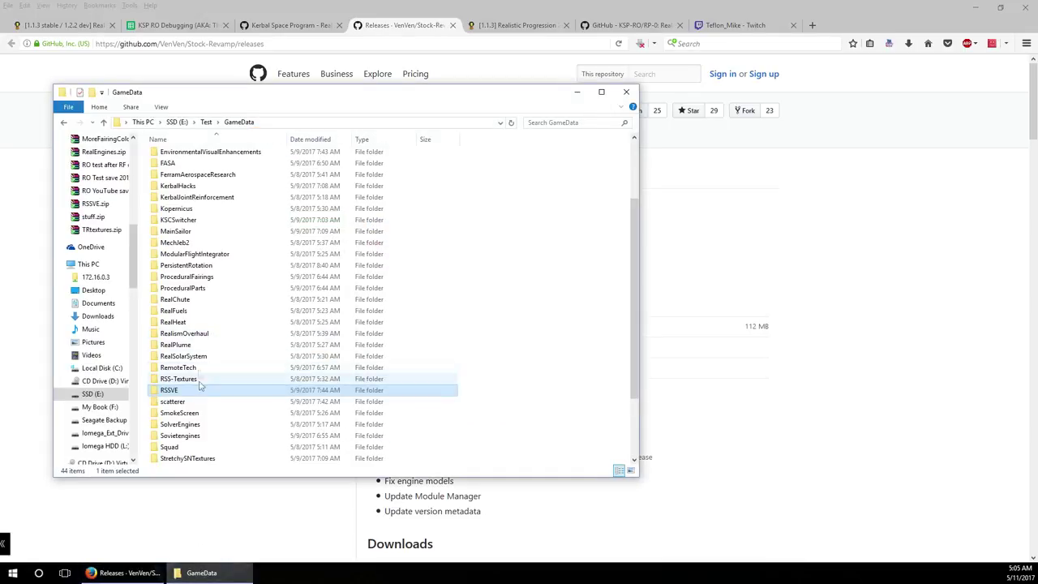
{"action": "scroll", "coordinate": [203, 393], "scroll_direction": "up", "scroll_amount": 1}
{"action": "scroll", "coordinate": [187, 410], "scroll_direction": "down", "scroll_amount": 1}
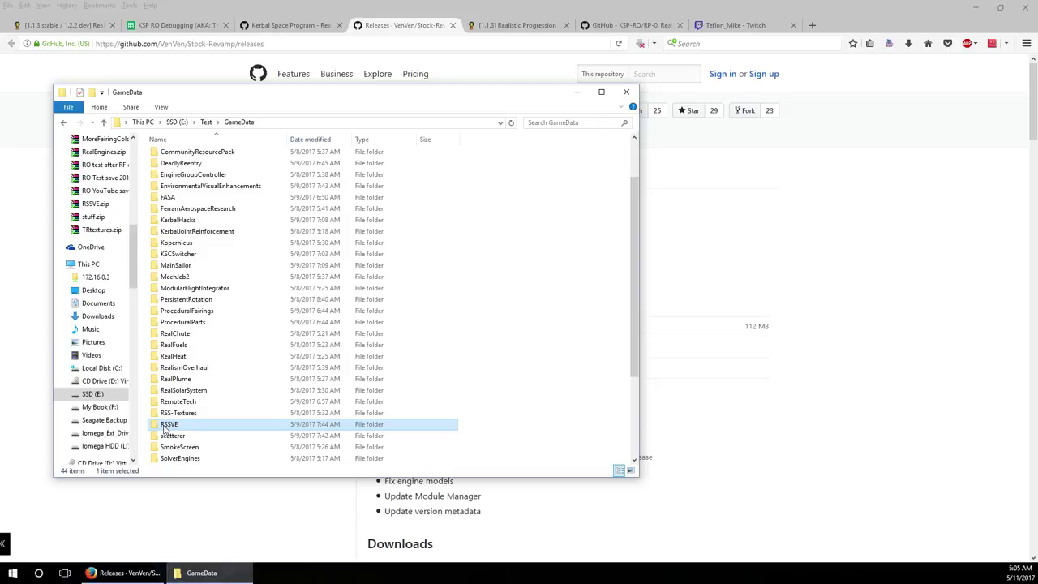
{"action": "scroll", "coordinate": [167, 430], "scroll_direction": "down", "scroll_amount": 2}
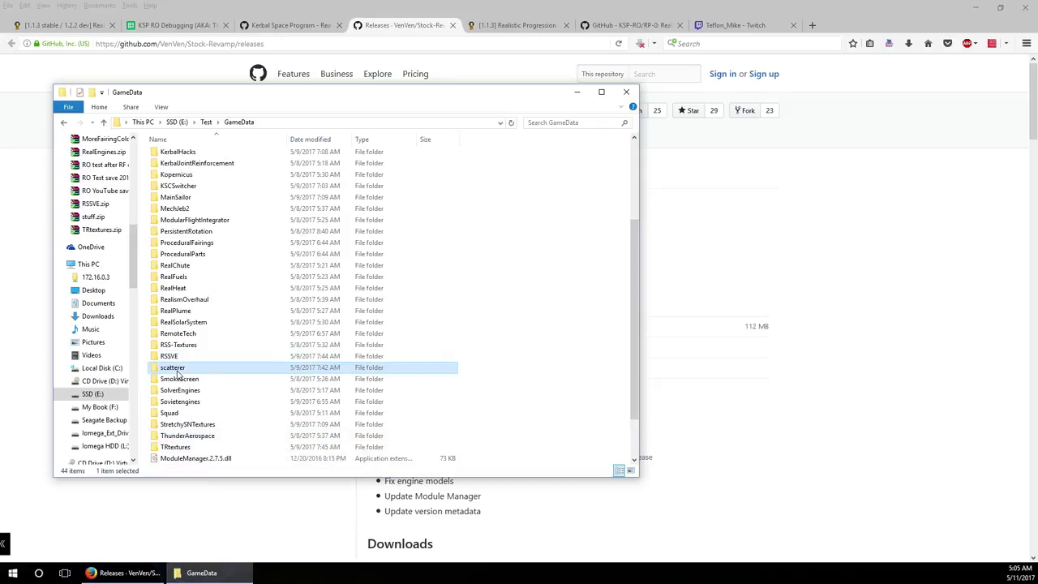
{"action": "scroll", "coordinate": [278, 373], "scroll_direction": "up", "scroll_amount": 3}
{"action": "scroll", "coordinate": [278, 373], "scroll_direction": "up", "scroll_amount": 1}
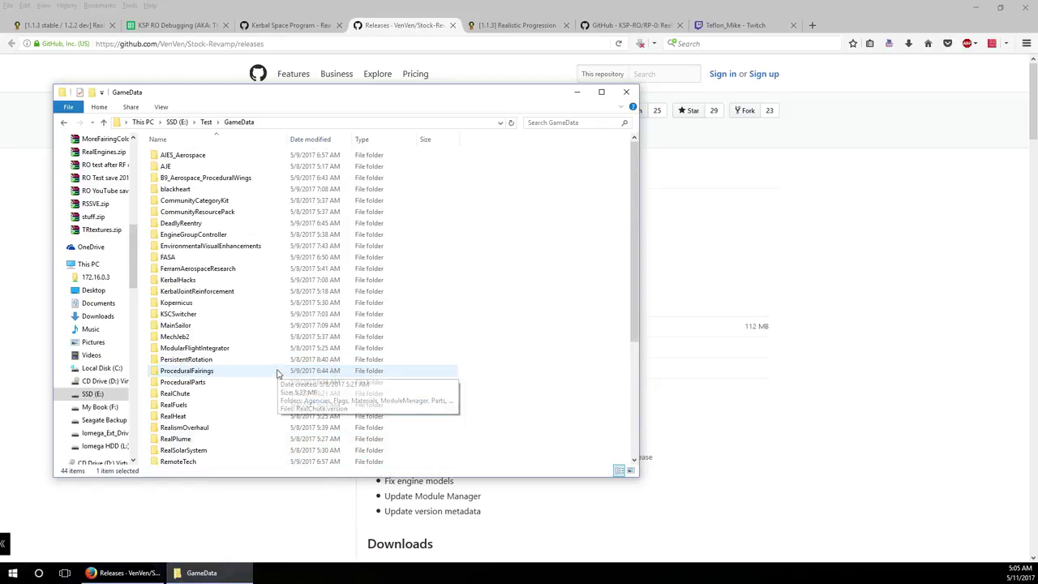
{"action": "left_click", "coordinate": [200, 250]}
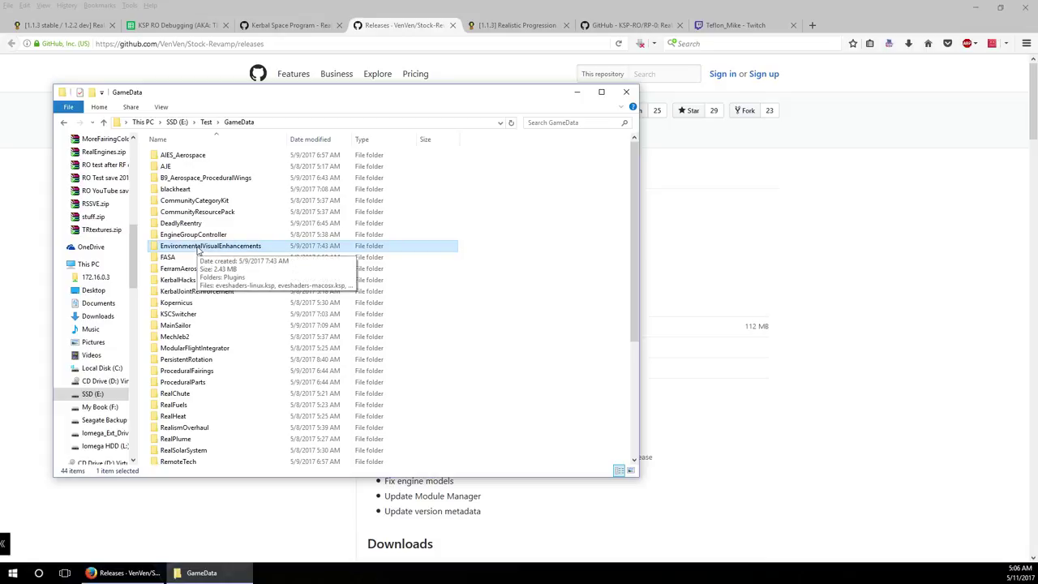
{"action": "scroll", "coordinate": [203, 276], "scroll_direction": "down", "scroll_amount": 5}
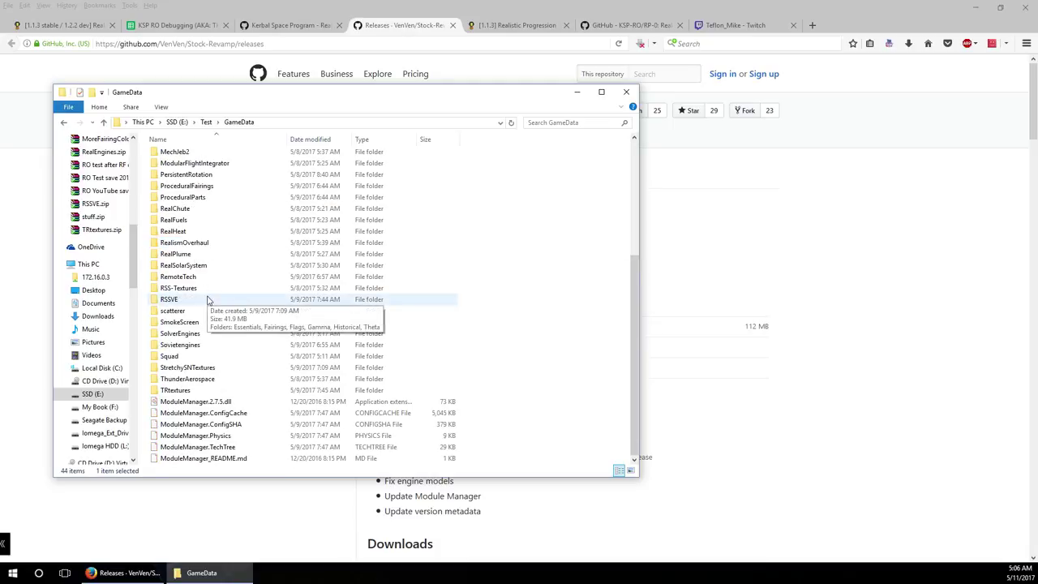
{"action": "left_click", "coordinate": [207, 299]}
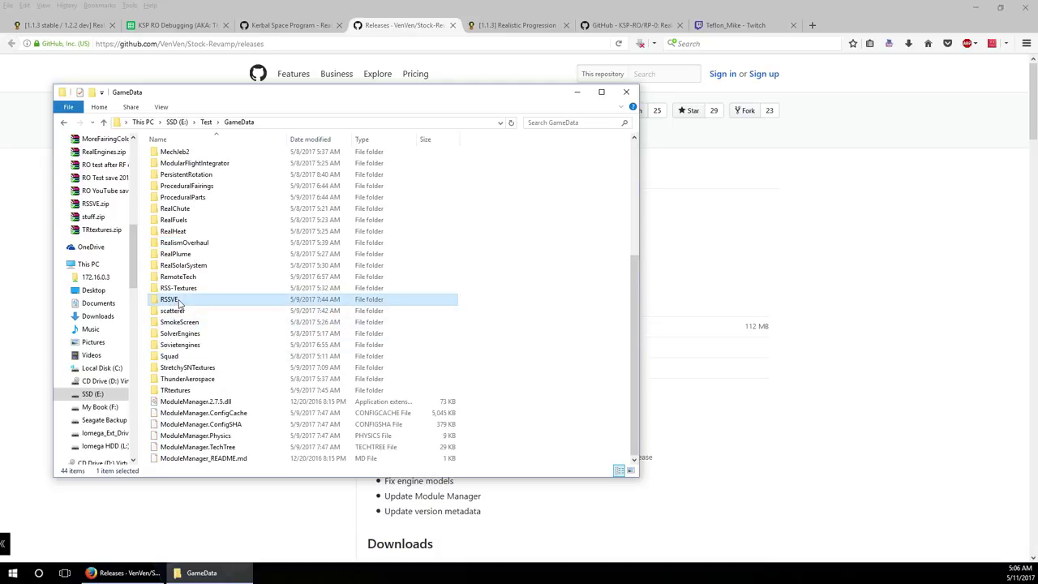
{"action": "mouse_move", "coordinate": [179, 301]}
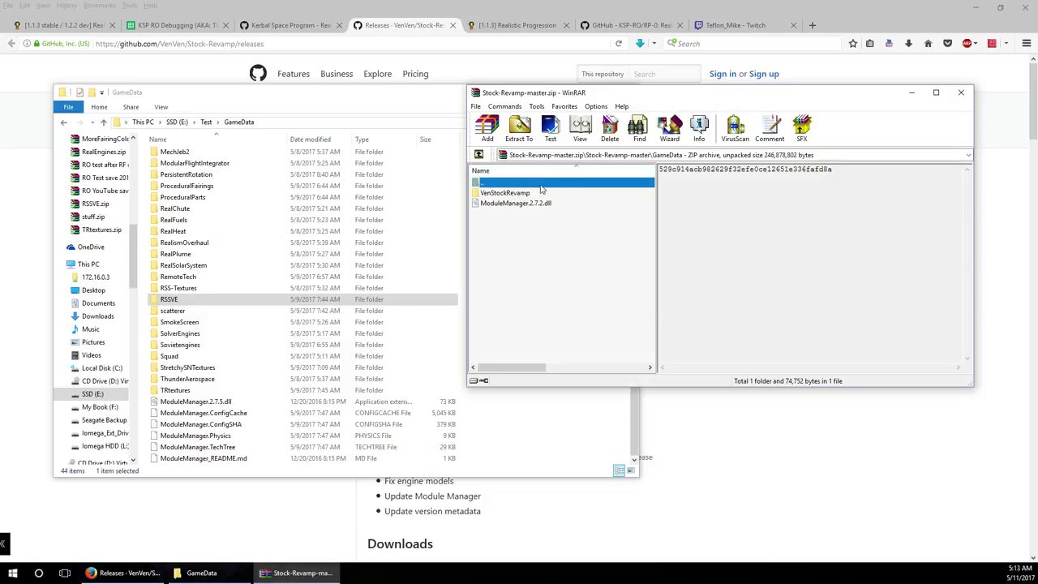
Extract VenStockRevamp from Stock-Revamp-master.zip into GameData (45 items), then close WinRAR.
{"action": "left_click_drag", "start_coordinate": [519, 193], "coordinate": [396, 477]}
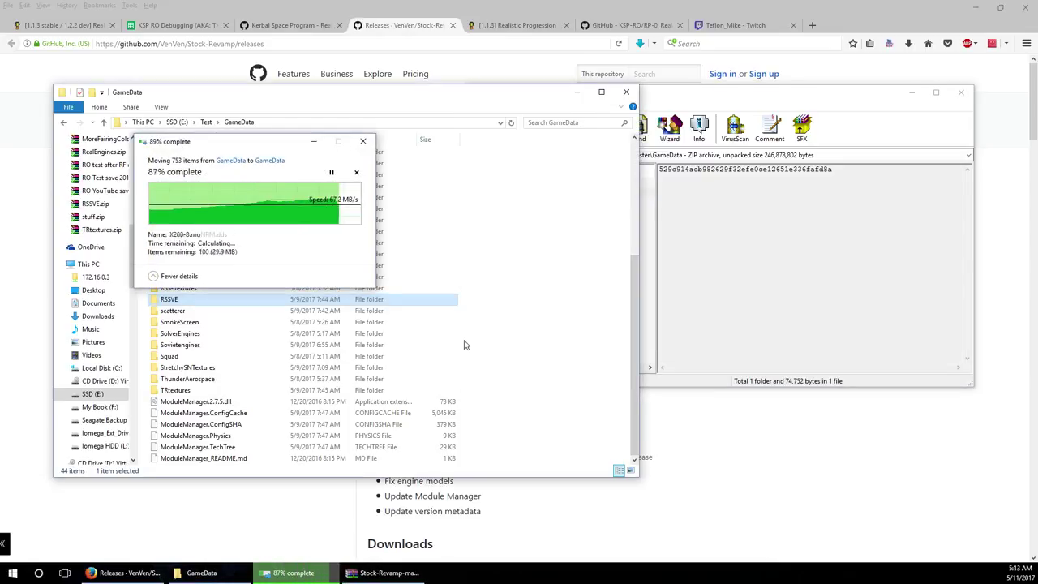
{"action": "left_click", "coordinate": [889, 247]}
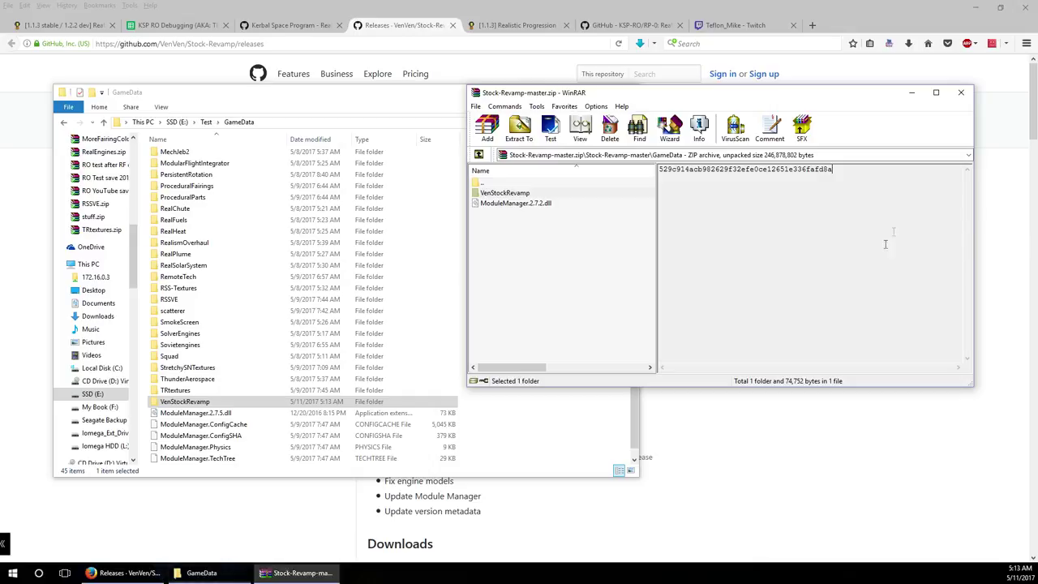
{"action": "left_click", "coordinate": [961, 92]}
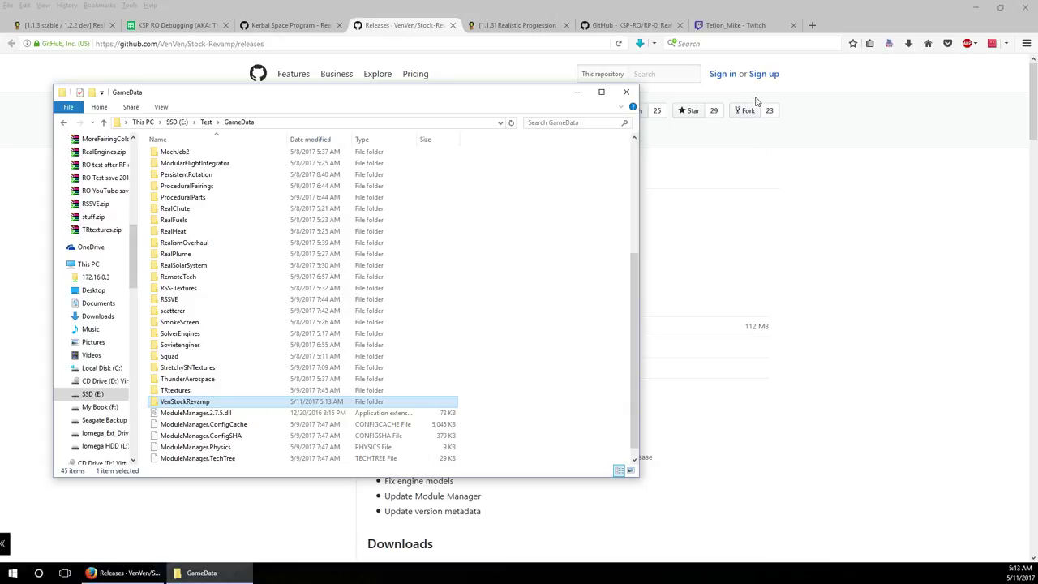
Close the Stock-Revamp releases page and open the TextureReplacer forum topic's first page in a new tab.
{"action": "left_click", "coordinate": [439, 26]}
{"action": "left_click", "coordinate": [452, 25]}
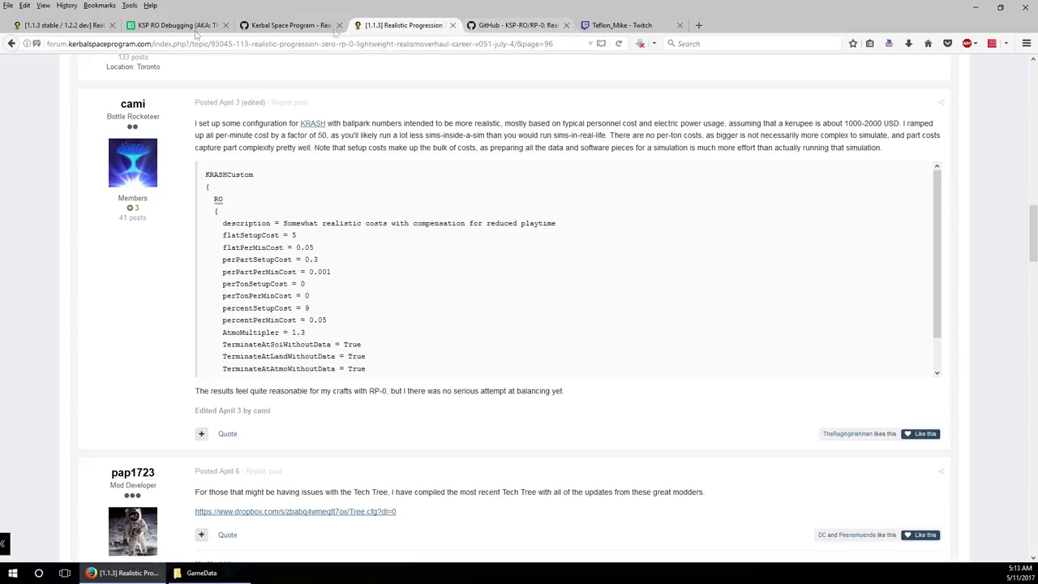
{"action": "left_click", "coordinate": [53, 27]}
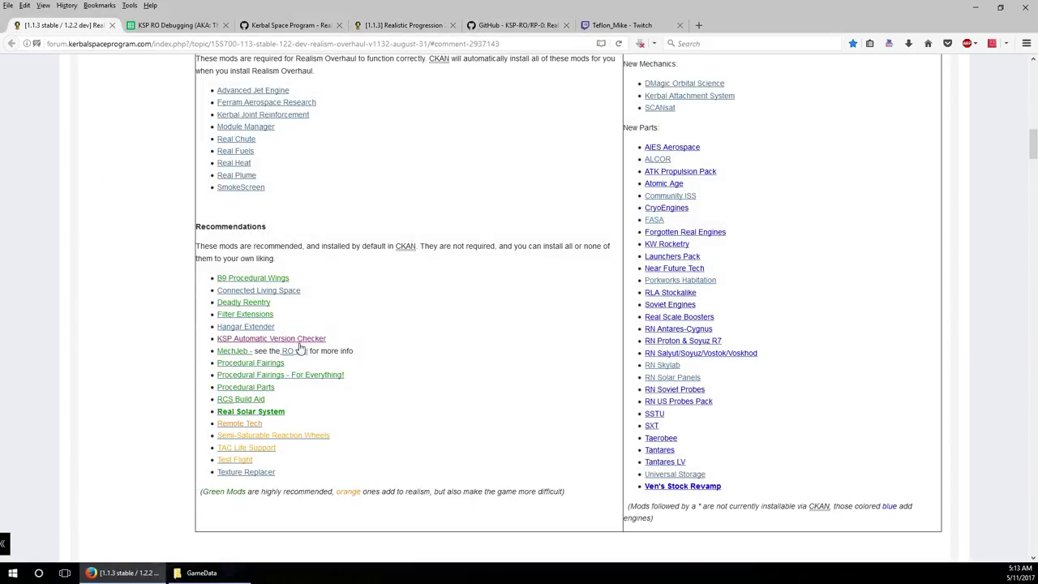
{"action": "right_click", "coordinate": [250, 473]}
{"action": "left_click", "coordinate": [308, 350]}
{"action": "left_click", "coordinate": [195, 27]}
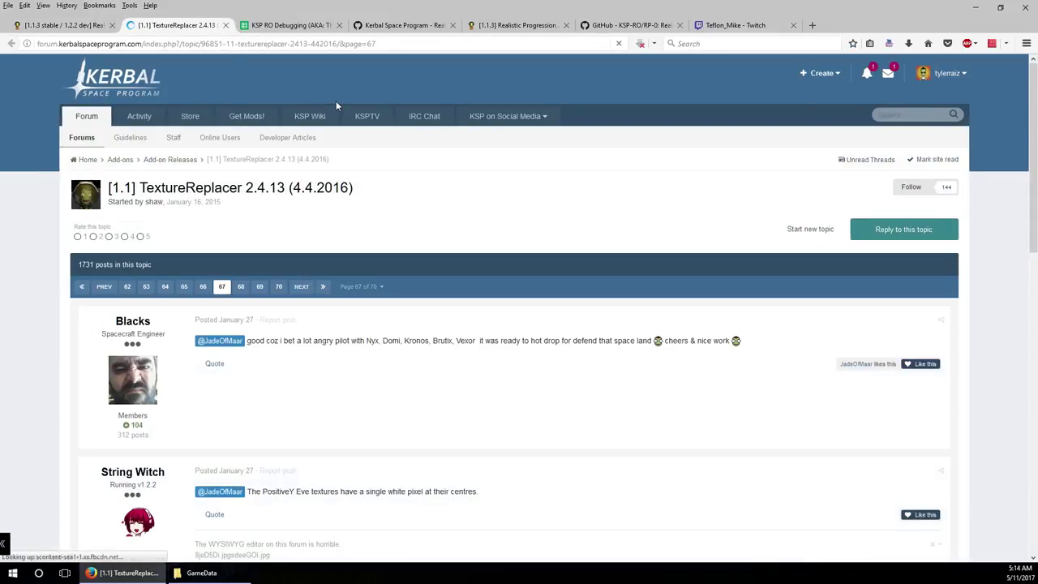
{"action": "left_click", "coordinate": [83, 291]}
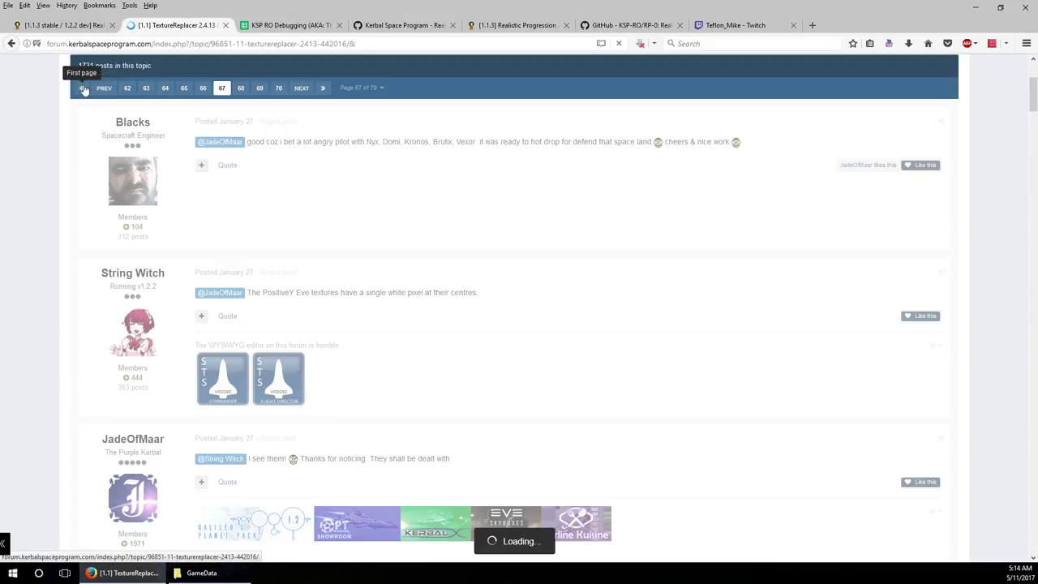
Open the topic's 'Download from GitHub' link in a new tab and view the TextureReplacer releases.
{"action": "scroll", "coordinate": [427, 214], "scroll_direction": "down", "scroll_amount": 5}
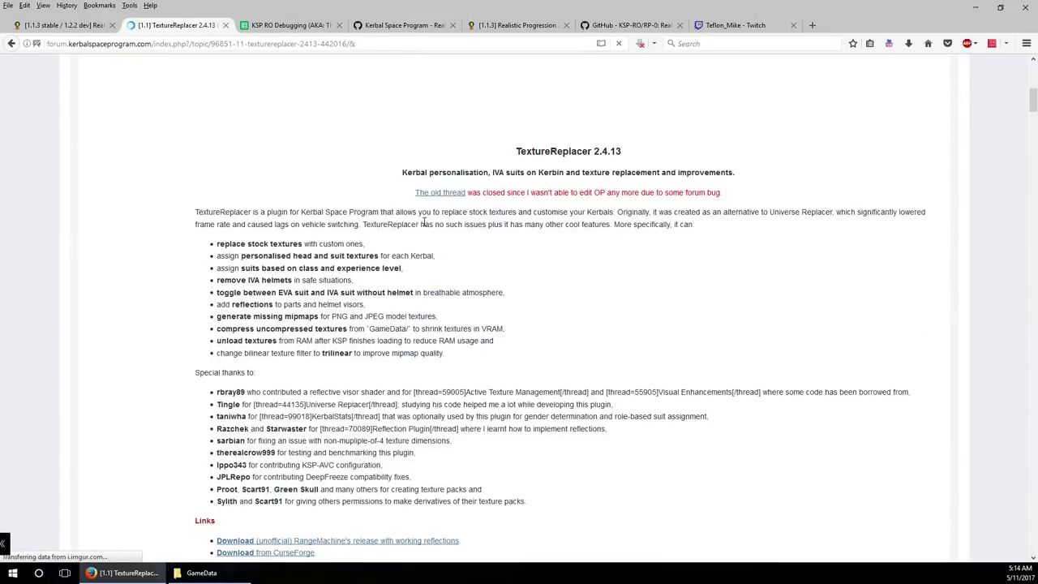
{"action": "scroll", "coordinate": [470, 230], "scroll_direction": "down", "scroll_amount": 6}
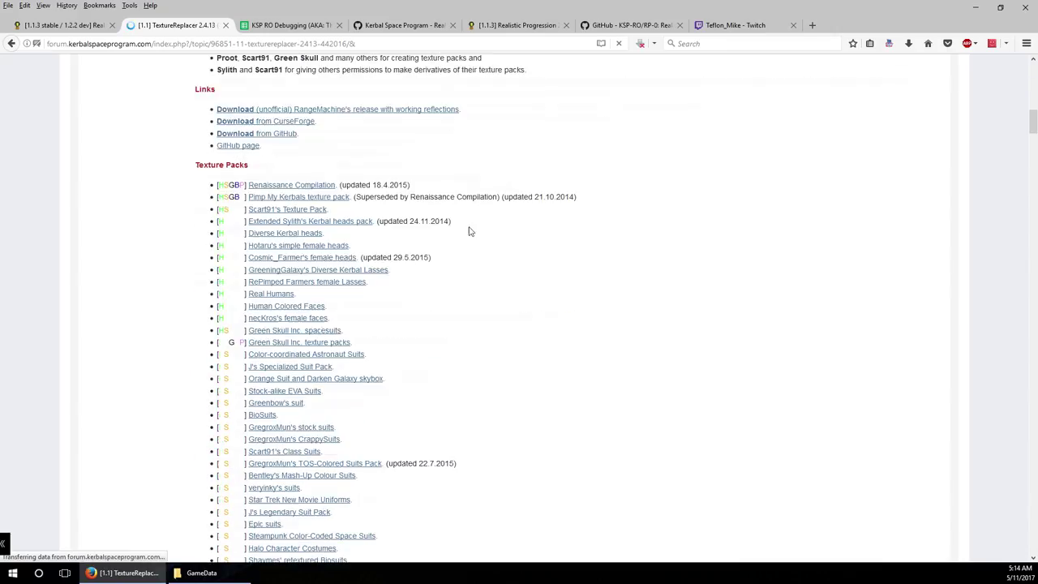
{"action": "right_click", "coordinate": [280, 135]}
{"action": "left_click", "coordinate": [284, 140]}
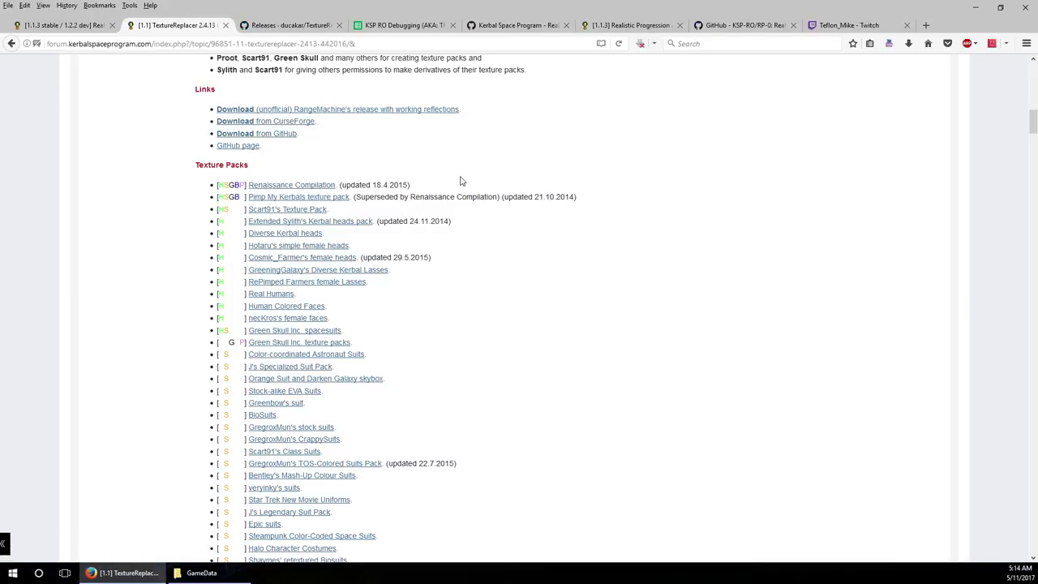
{"action": "scroll", "coordinate": [458, 180], "scroll_direction": "down", "scroll_amount": 3}
{"action": "scroll", "coordinate": [308, 195], "scroll_direction": "down", "scroll_amount": 7}
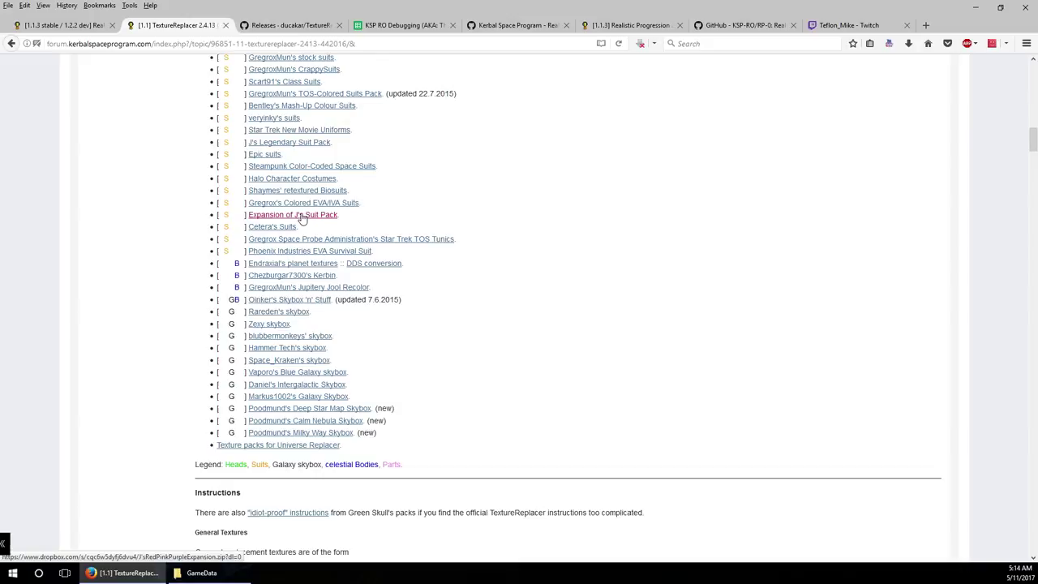
{"action": "scroll", "coordinate": [292, 270], "scroll_direction": "up", "scroll_amount": 7}
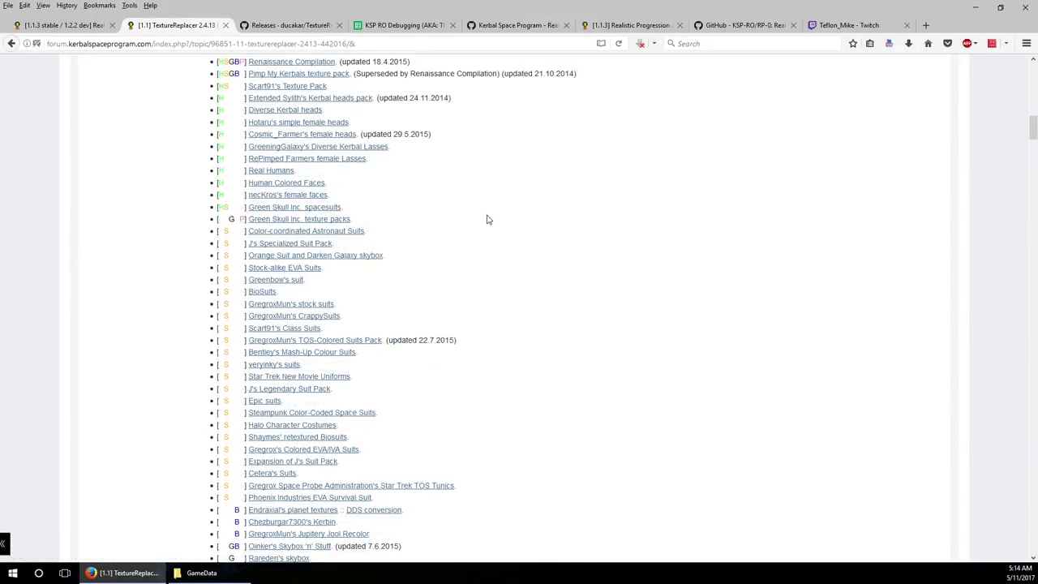
{"action": "scroll", "coordinate": [483, 213], "scroll_direction": "up", "scroll_amount": 1}
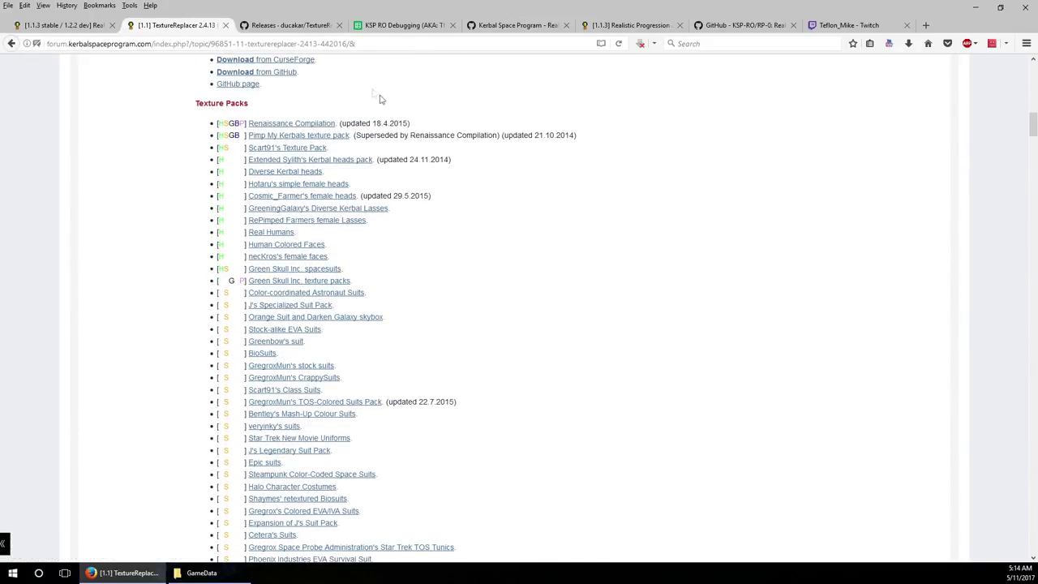
{"action": "left_click", "coordinate": [299, 26]}
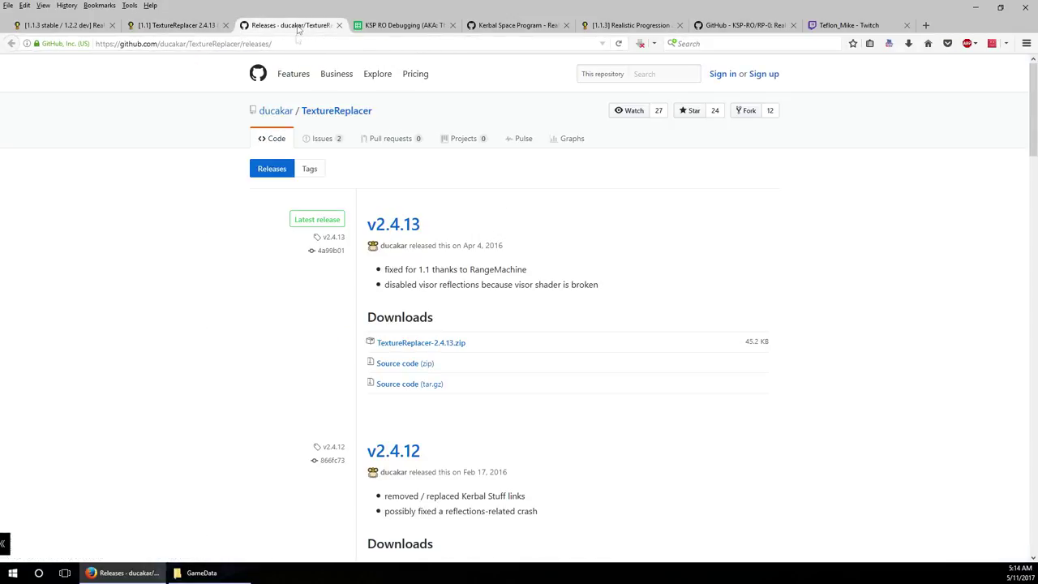
Download and save TextureReplacer-2.4.13.zip from the v2.4.13 release.
{"action": "left_click", "coordinate": [426, 343]}
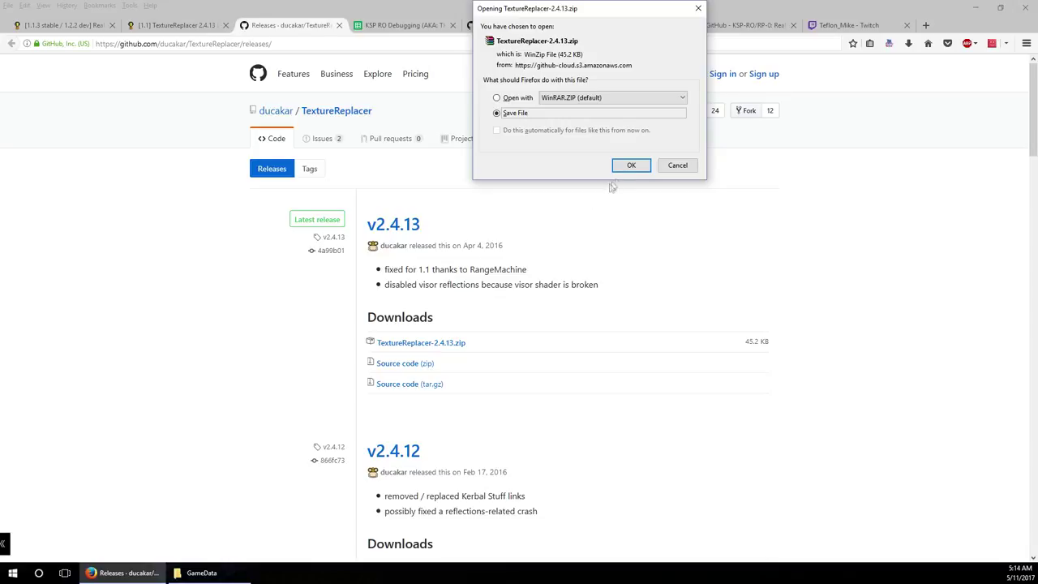
{"action": "left_click", "coordinate": [630, 165]}
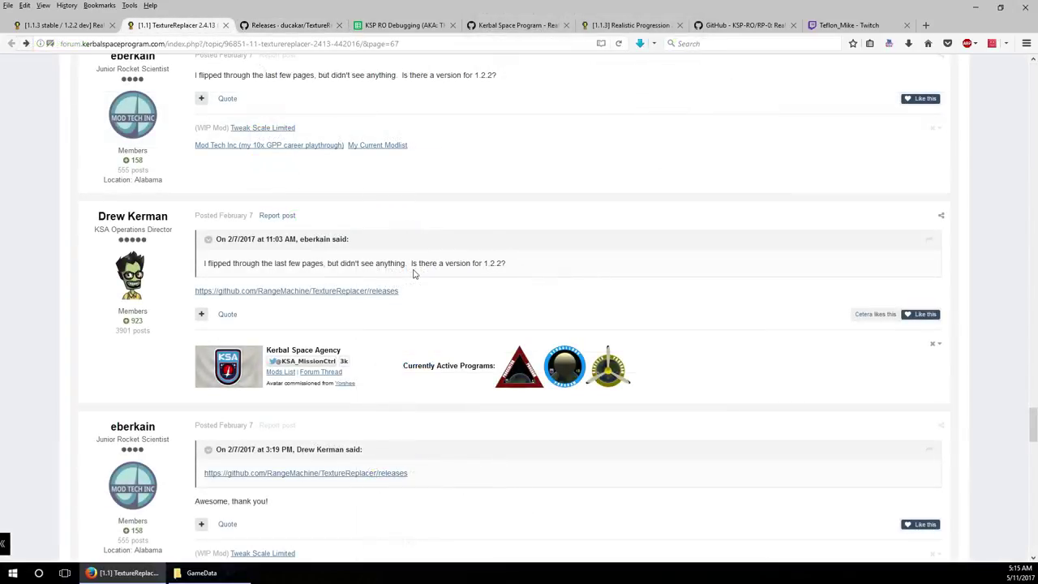
{"action": "scroll", "coordinate": [413, 274], "scroll_direction": "down", "scroll_amount": 4}
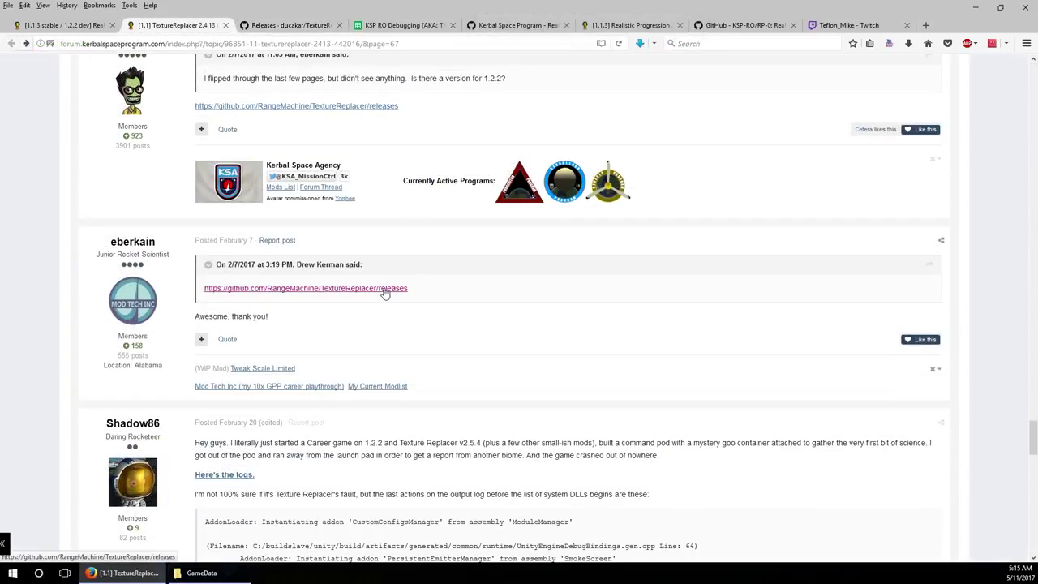
{"action": "scroll", "coordinate": [411, 253], "scroll_direction": "up", "scroll_amount": 1}
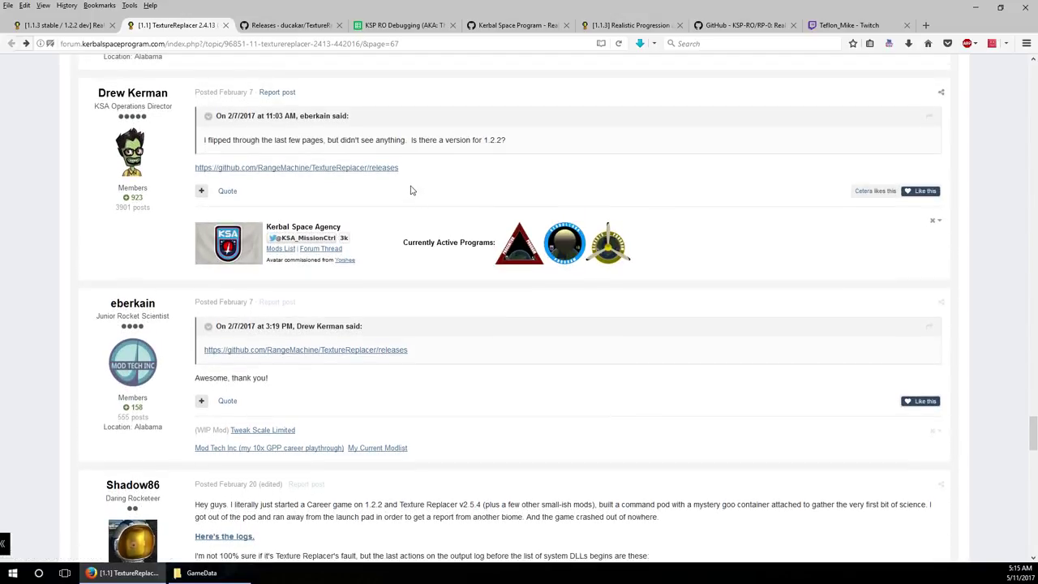
Open RangeMachine's TextureReplacer releases and download TextureReplacer.zip from v2.5.4.
{"action": "left_click", "coordinate": [290, 351]}
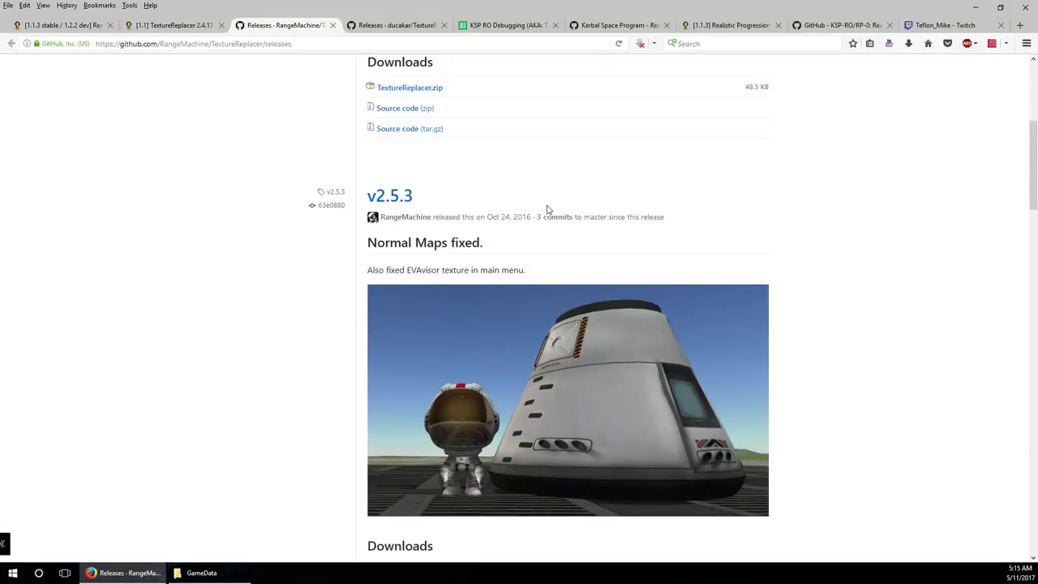
{"action": "scroll", "coordinate": [547, 209], "scroll_direction": "up", "scroll_amount": 5}
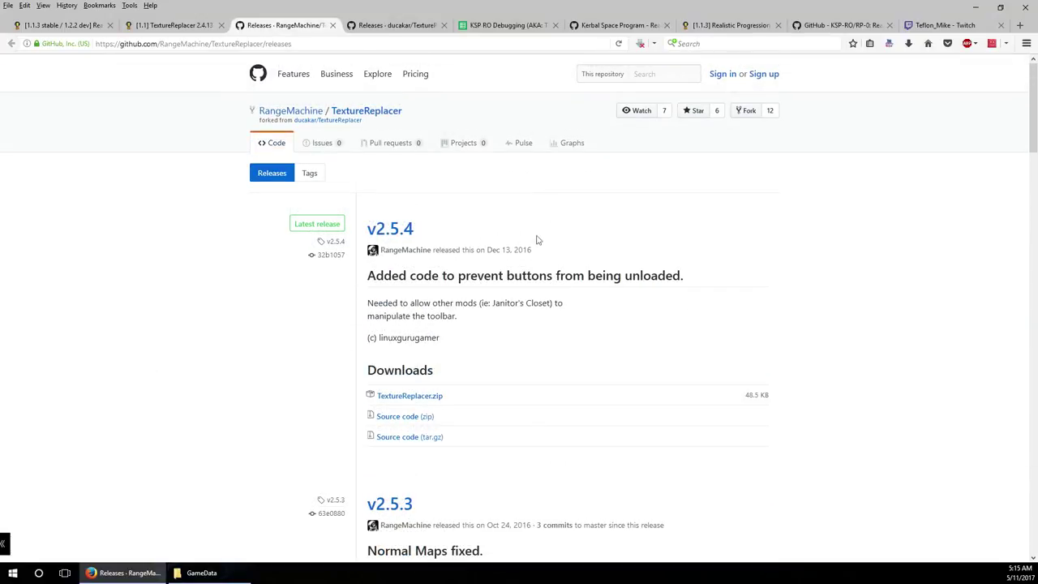
{"action": "left_click", "coordinate": [436, 397]}
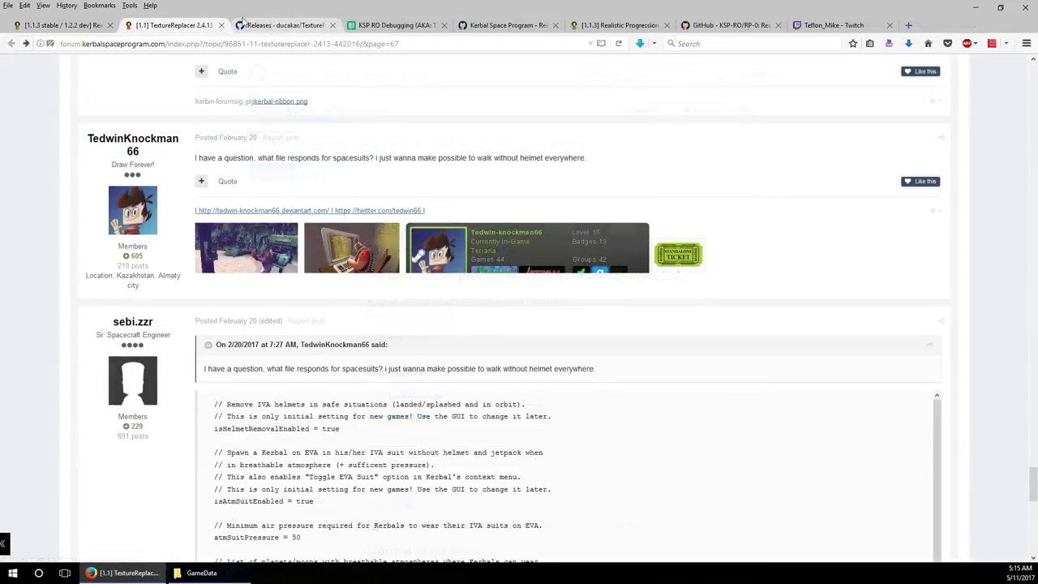
Check the Realism Overhaul sheet's row 33 Texture Replacer link to RangeMachine's v2.5.4 release.
{"action": "left_click", "coordinate": [359, 24]}
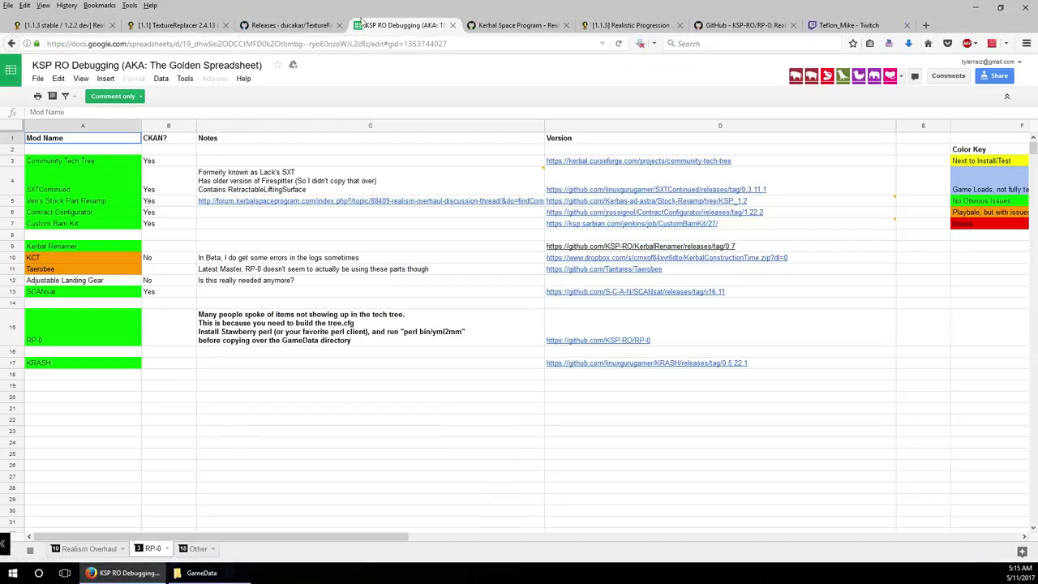
{"action": "left_click", "coordinate": [102, 550]}
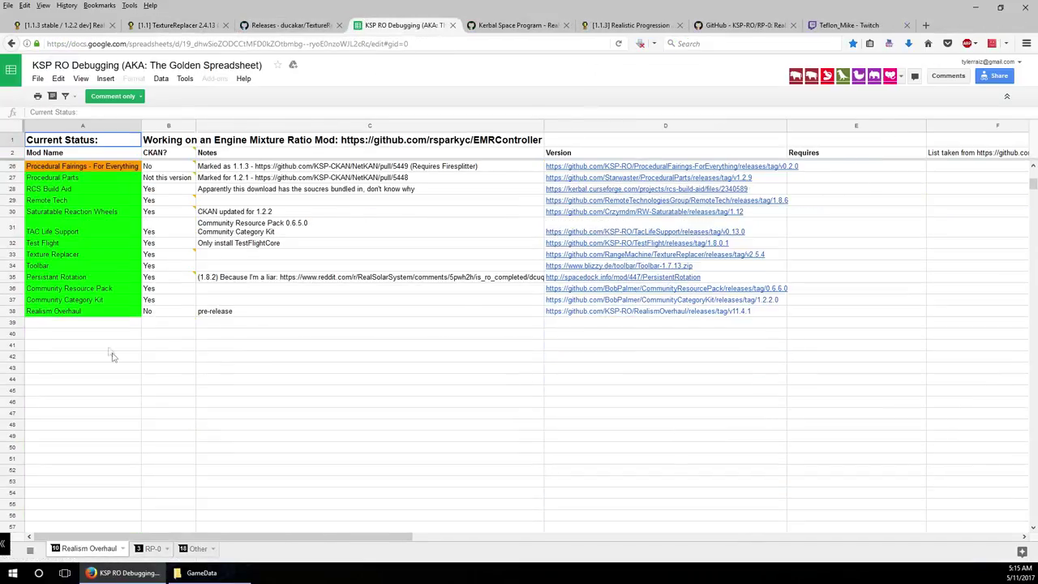
{"action": "mouse_move", "coordinate": [580, 254]}
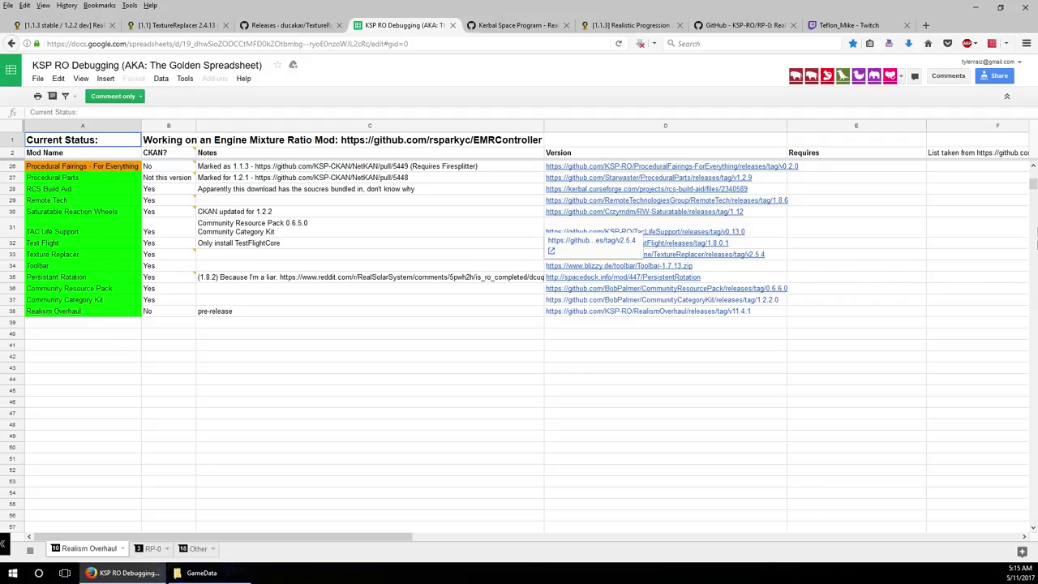
{"action": "left_click", "coordinate": [290, 26]}
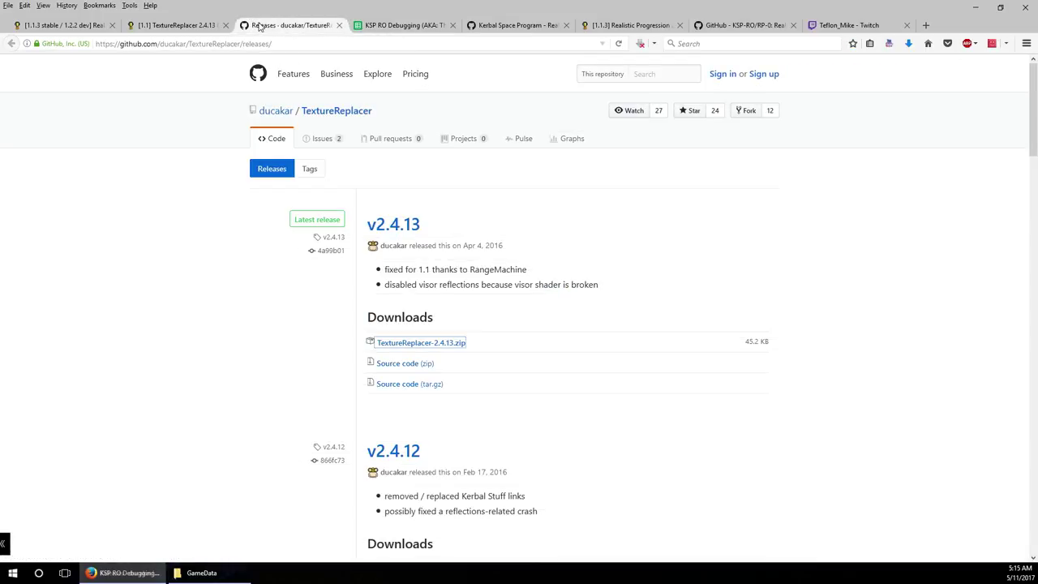
{"action": "left_click", "coordinate": [175, 25]}
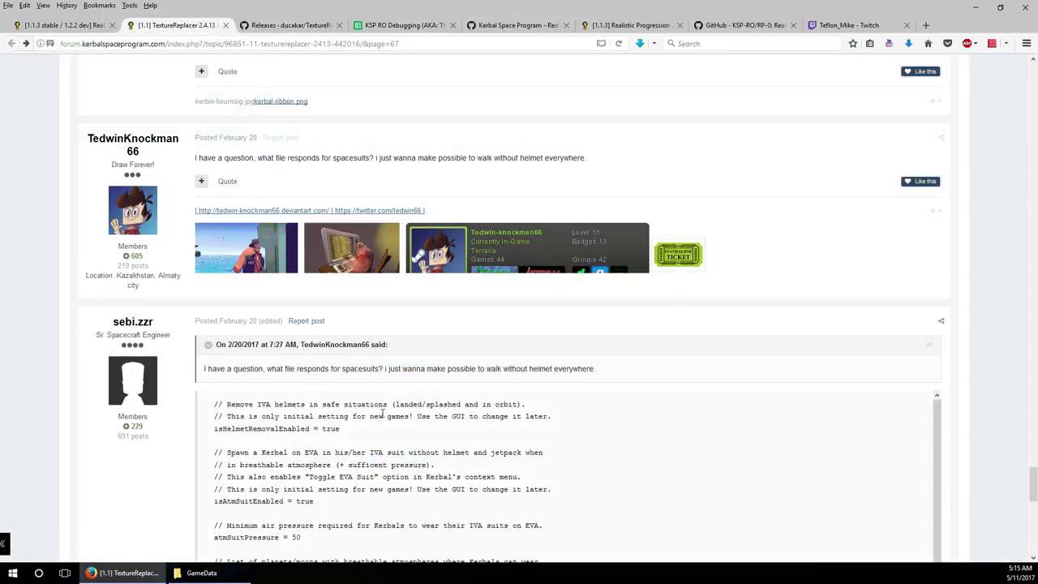
{"action": "scroll", "coordinate": [284, 418], "scroll_direction": "down", "scroll_amount": 3}
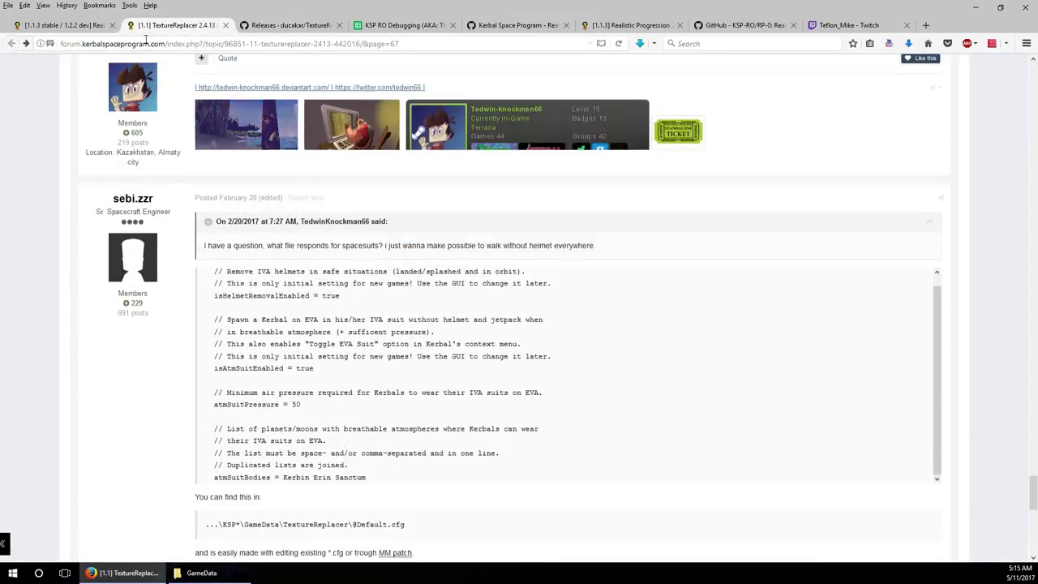
{"action": "key", "text": "ctrl+shift+Tab"}
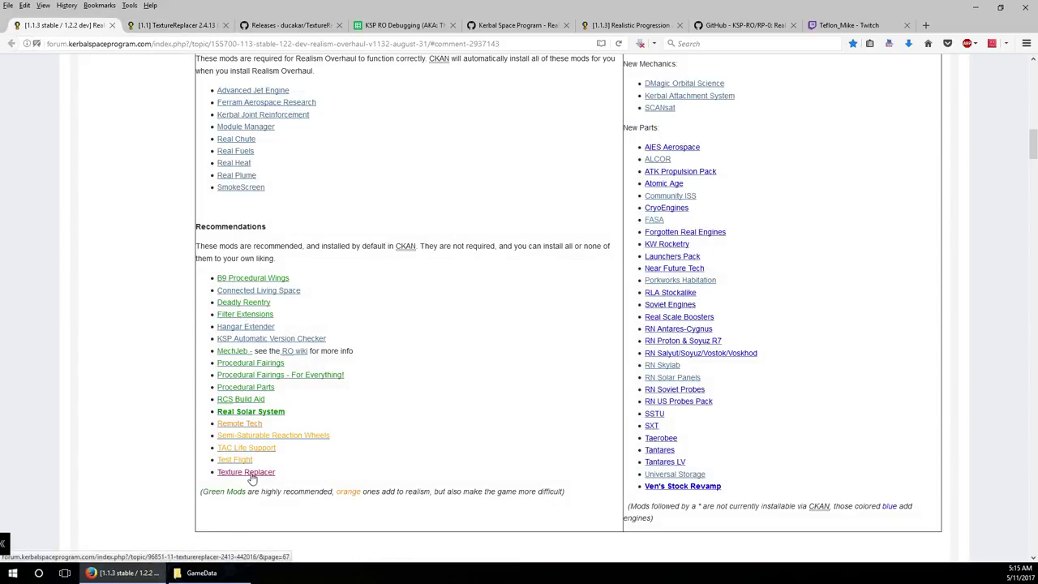
{"action": "left_click", "coordinate": [172, 25]}
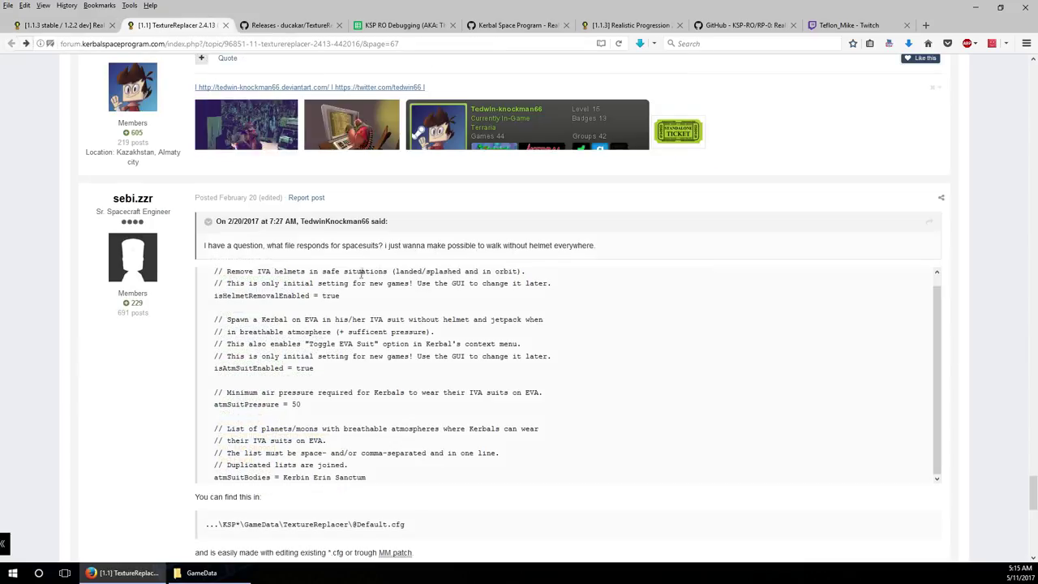
{"action": "scroll", "coordinate": [771, 110], "scroll_direction": "up", "scroll_amount": 1}
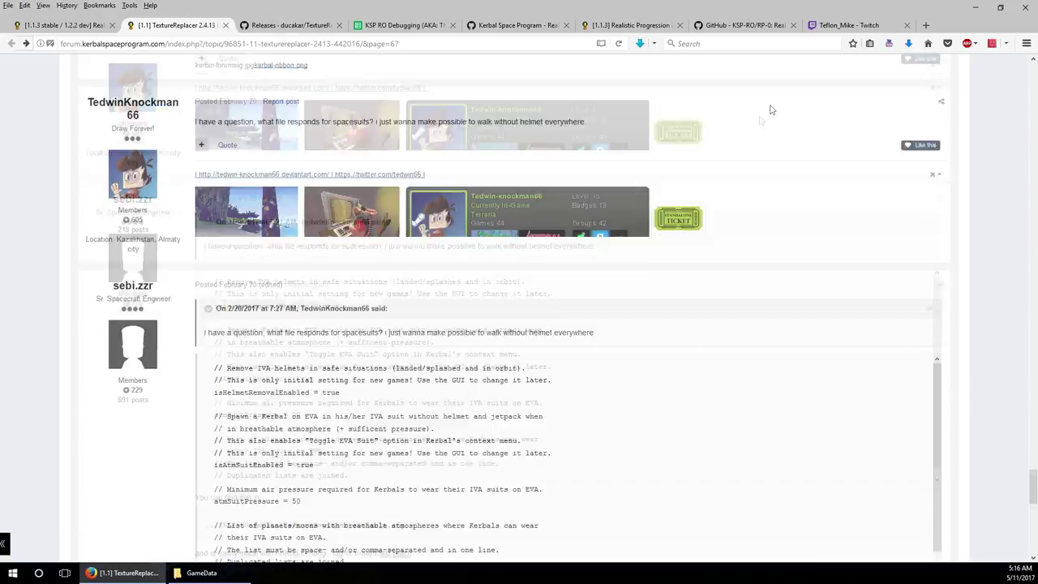
{"action": "scroll", "coordinate": [772, 110], "scroll_direction": "up", "scroll_amount": 10}
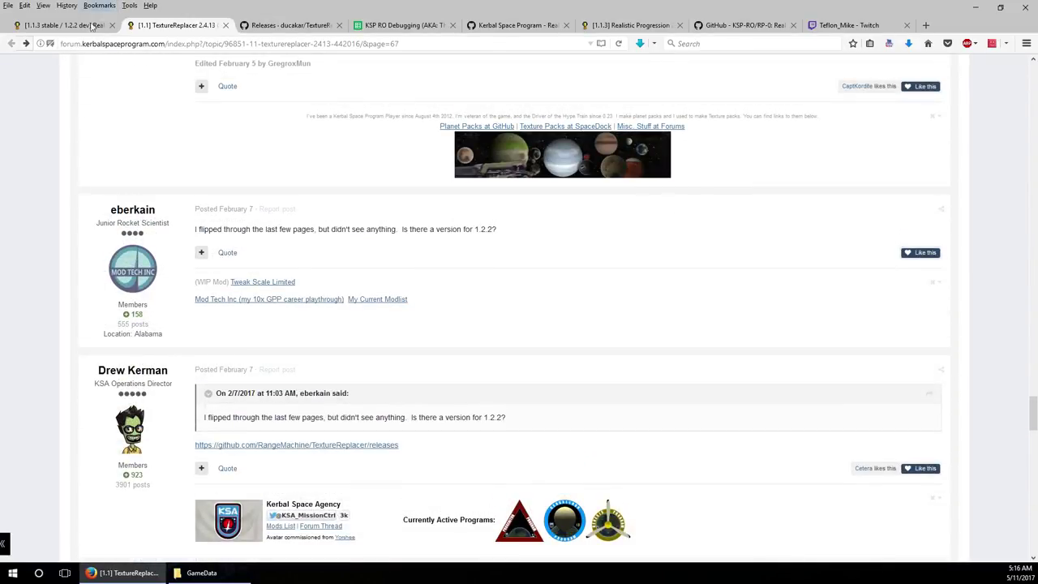
{"action": "left_click", "coordinate": [92, 25]}
{"action": "key", "text": "ctrl+Tab"}
{"action": "scroll", "coordinate": [355, 264], "scroll_direction": "up", "scroll_amount": 2}
{"action": "scroll", "coordinate": [355, 264], "scroll_direction": "down", "scroll_amount": 3}
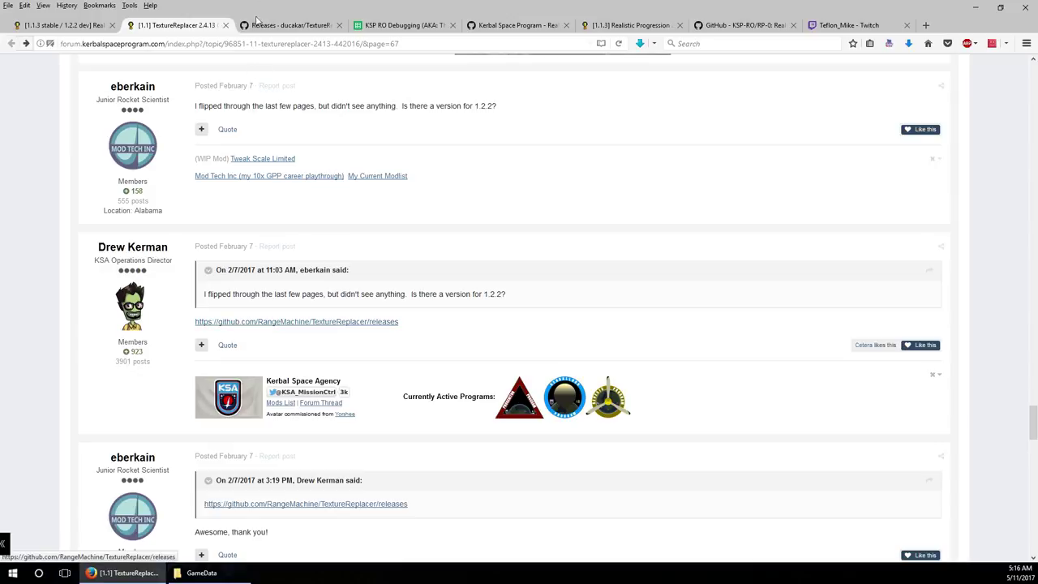
{"action": "left_click", "coordinate": [289, 23]}
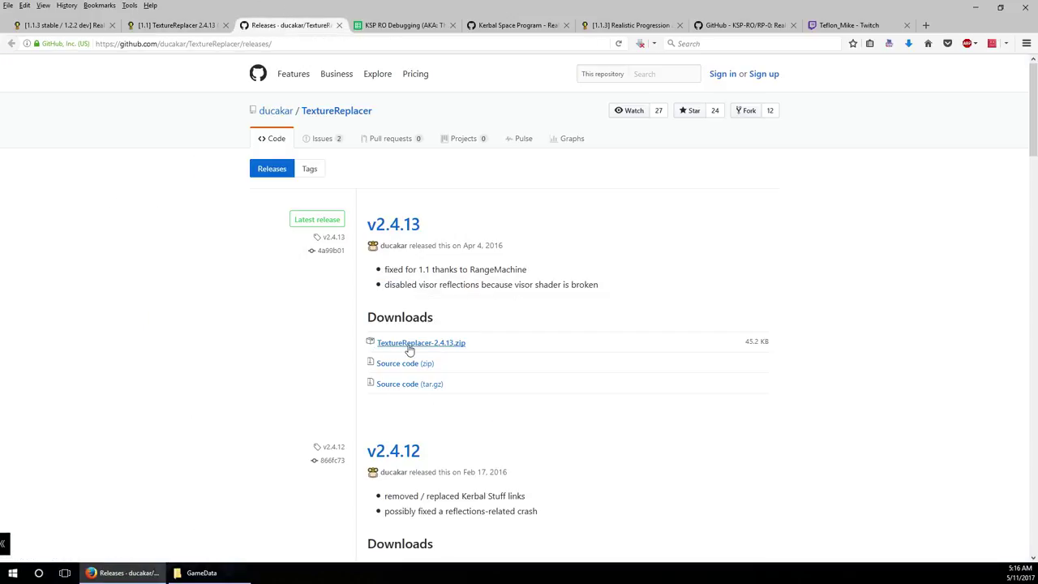
{"action": "left_click", "coordinate": [402, 25]}
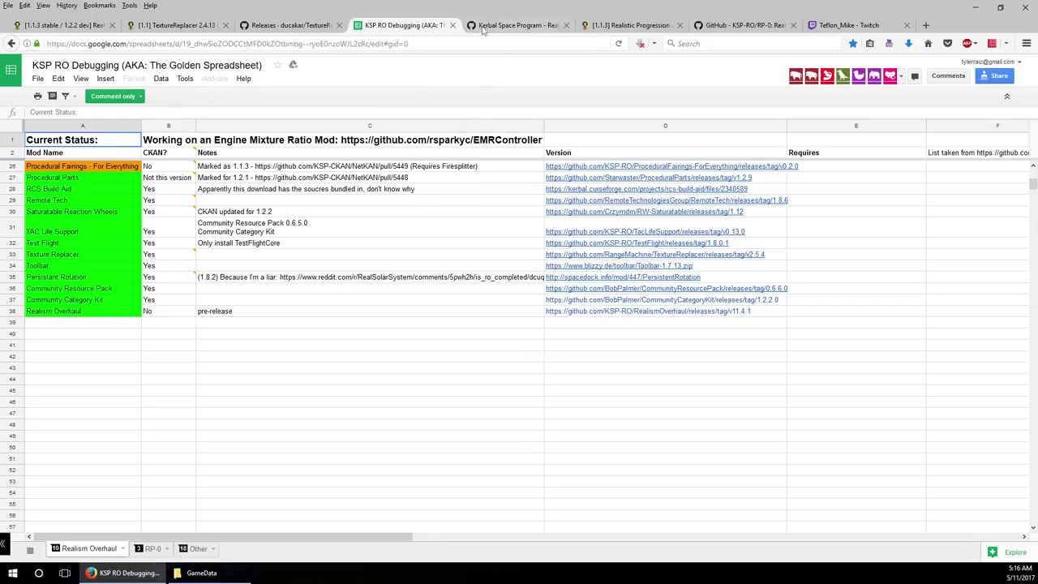
Open the downloaded TextureReplacer.zip in WinRAR beside GameData and select its TextureReplacer folder.
{"action": "left_click", "coordinate": [194, 572]}
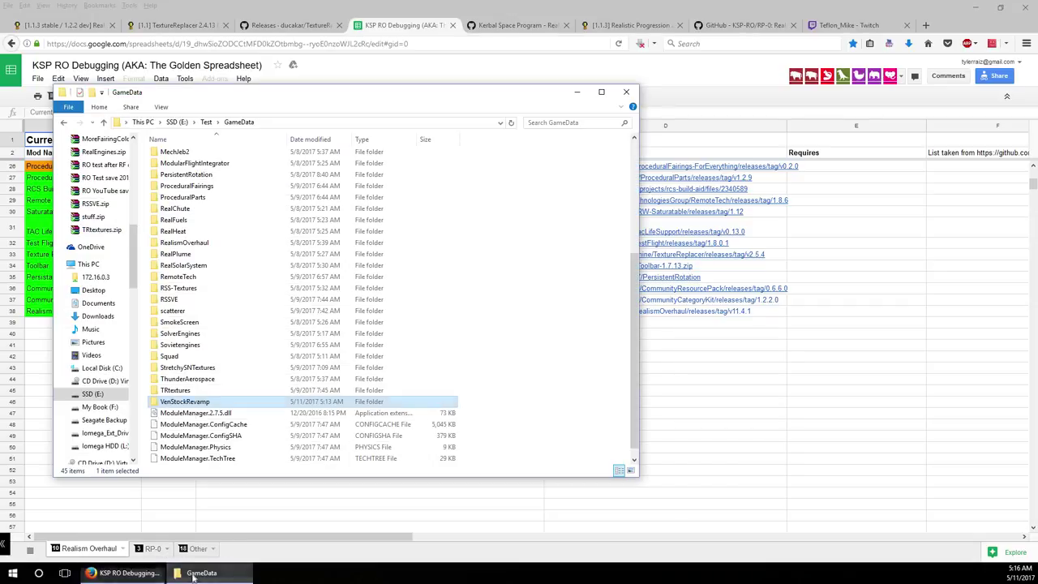
{"action": "left_click", "coordinate": [907, 44]}
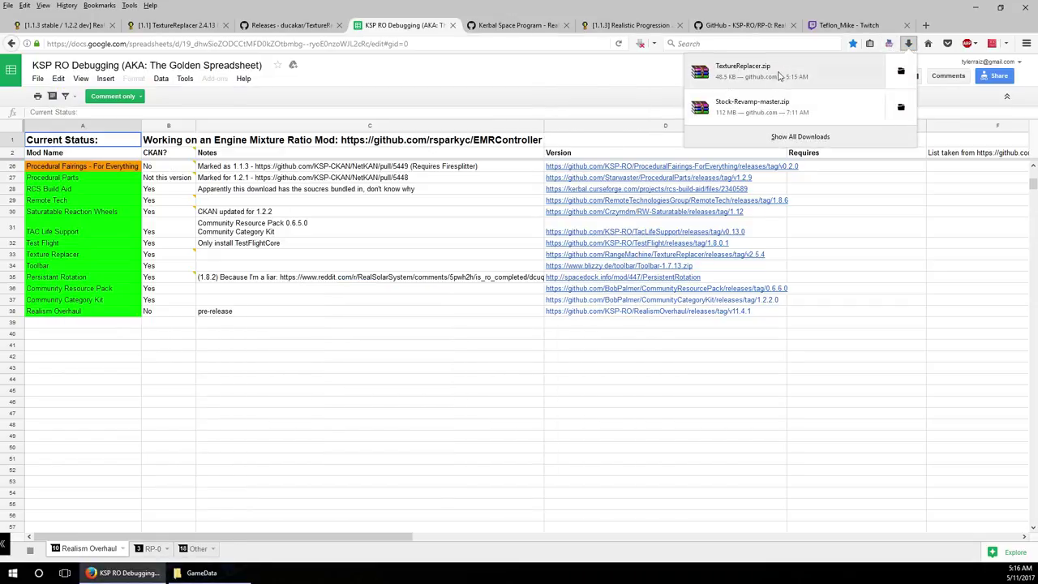
{"action": "left_click", "coordinate": [754, 71]}
{"action": "left_click", "coordinate": [183, 573]}
{"action": "left_click", "coordinate": [665, 277]}
{"action": "left_click", "coordinate": [505, 195]}
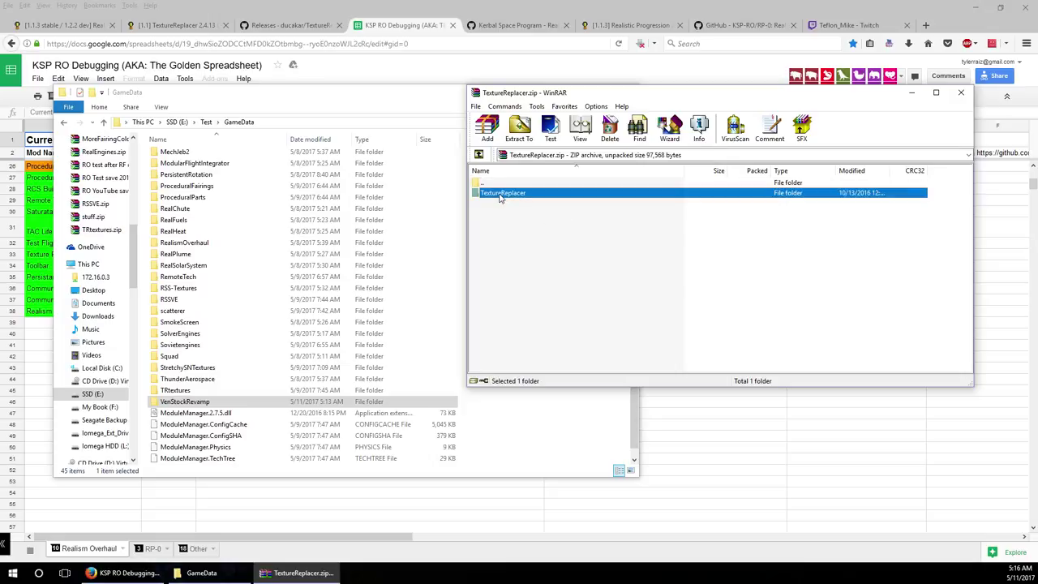